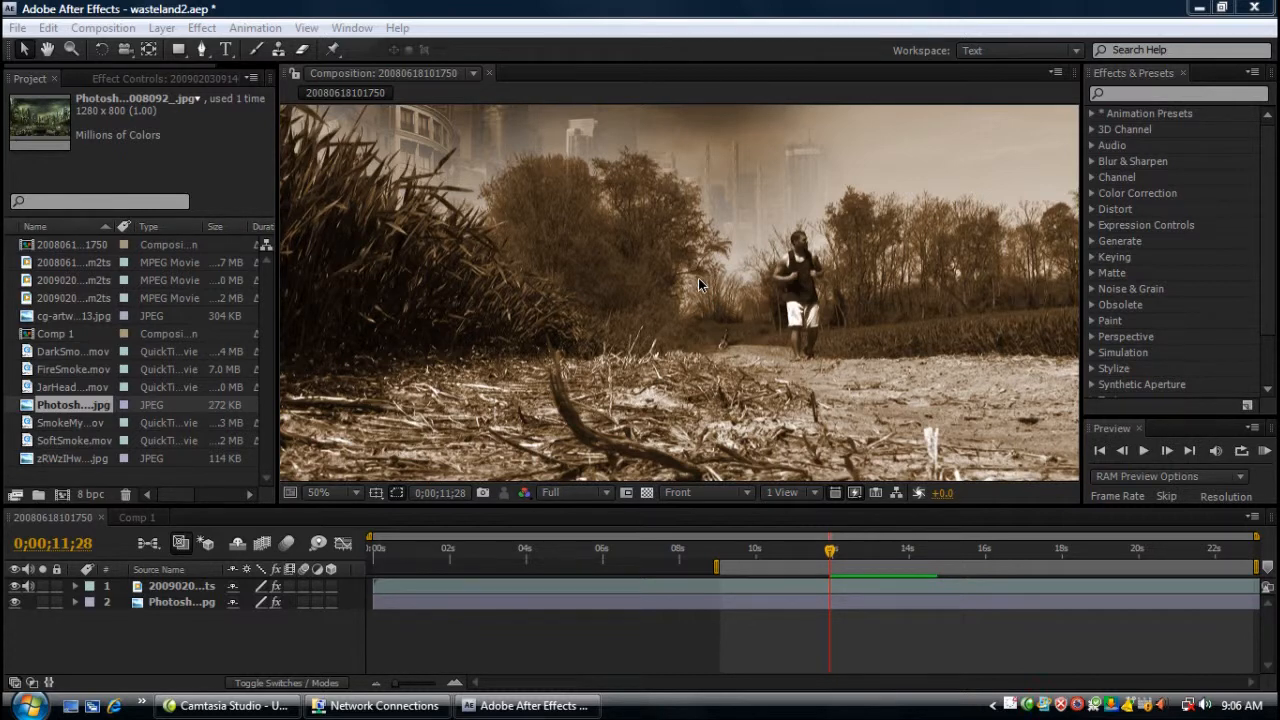
# Step: Inspect the finished wasteland composition and play a RAM preview of it
pyautogui.click(700, 285)
pyautogui.scroll(-1, 700, 285)
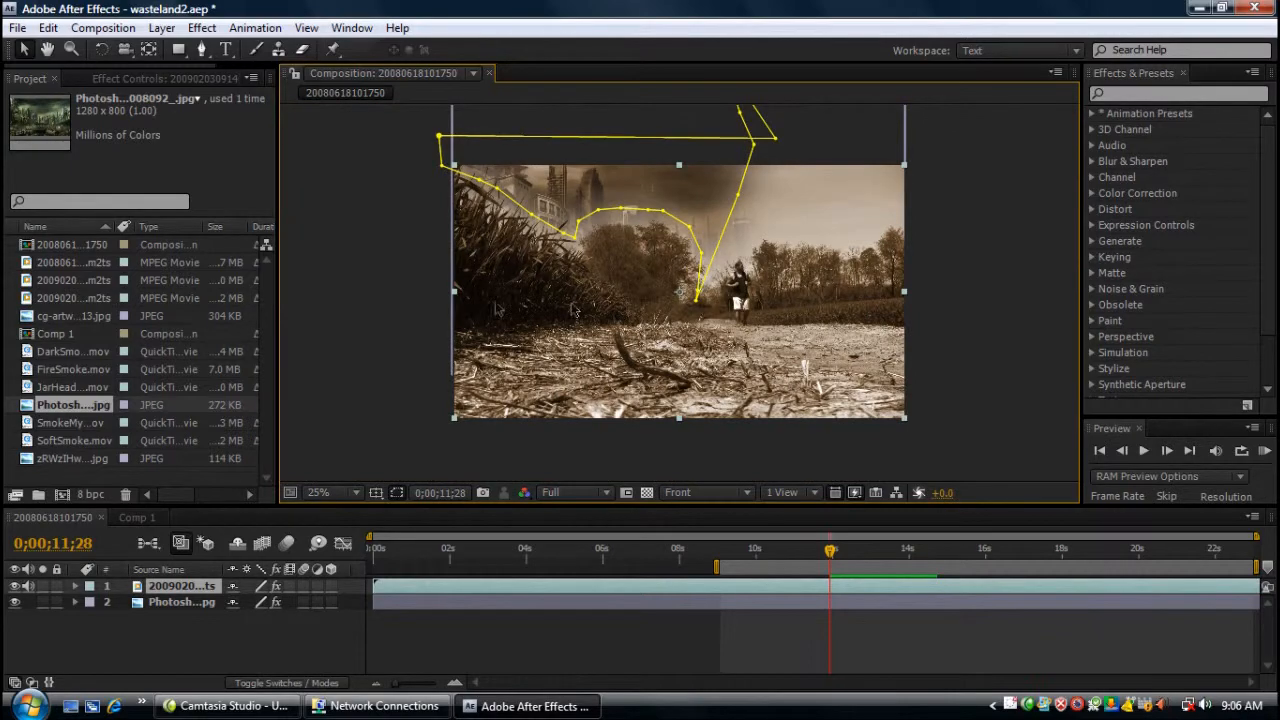
pyautogui.click(350, 308)
pyautogui.scroll(1, 369, 308)
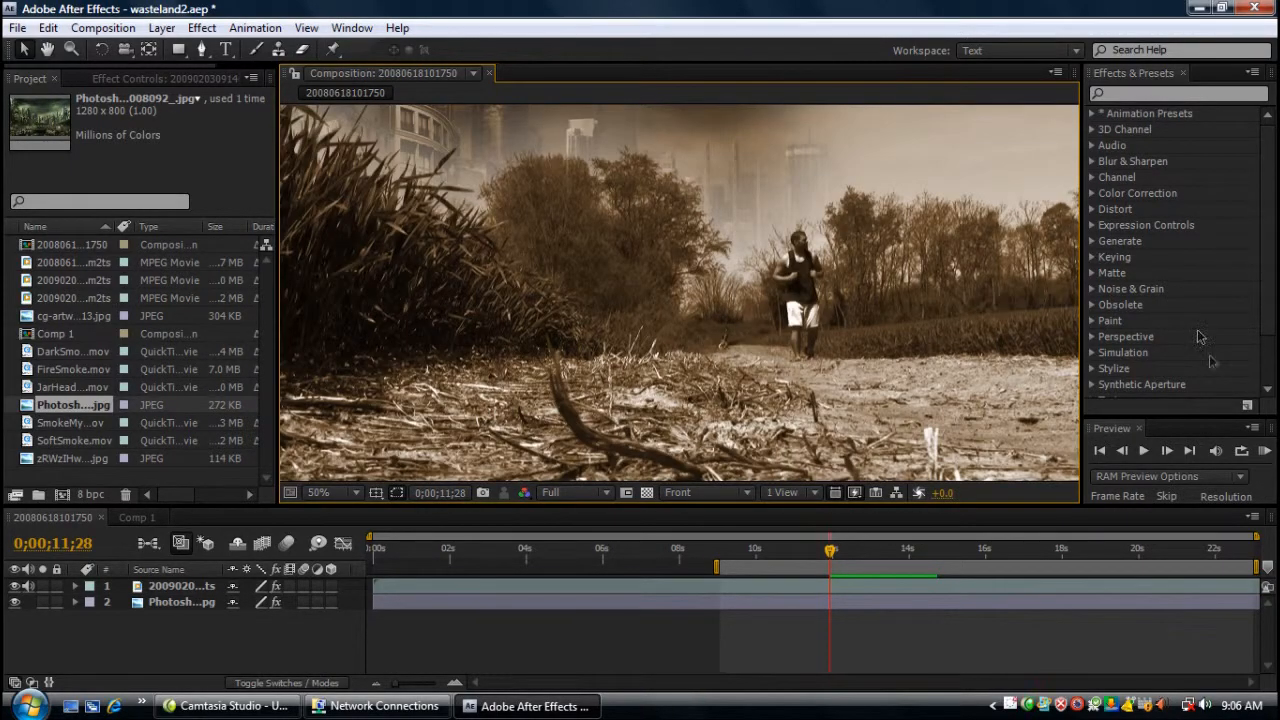
pyautogui.click(1262, 450)
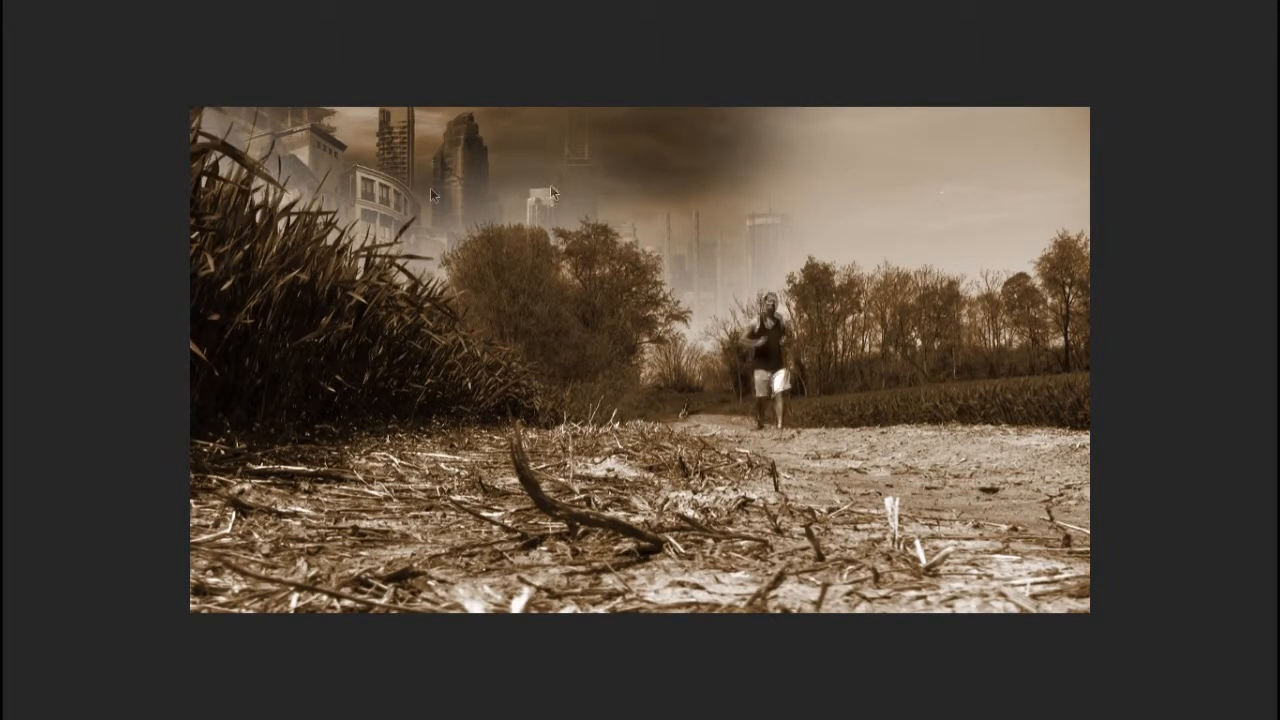
pyautogui.click(1170, 244)
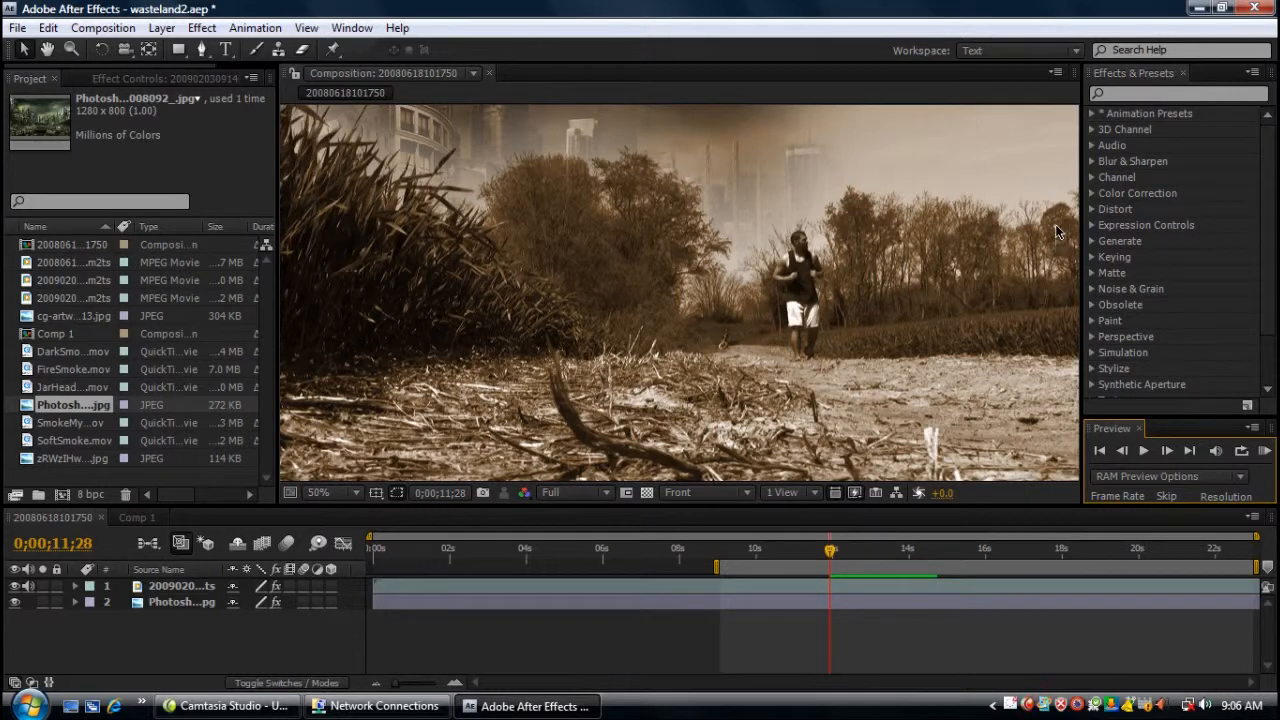
# Step: Open Comp 1 and add the 20090203091406.m2ts footage to its timeline as a layer
pyautogui.click(137, 517)
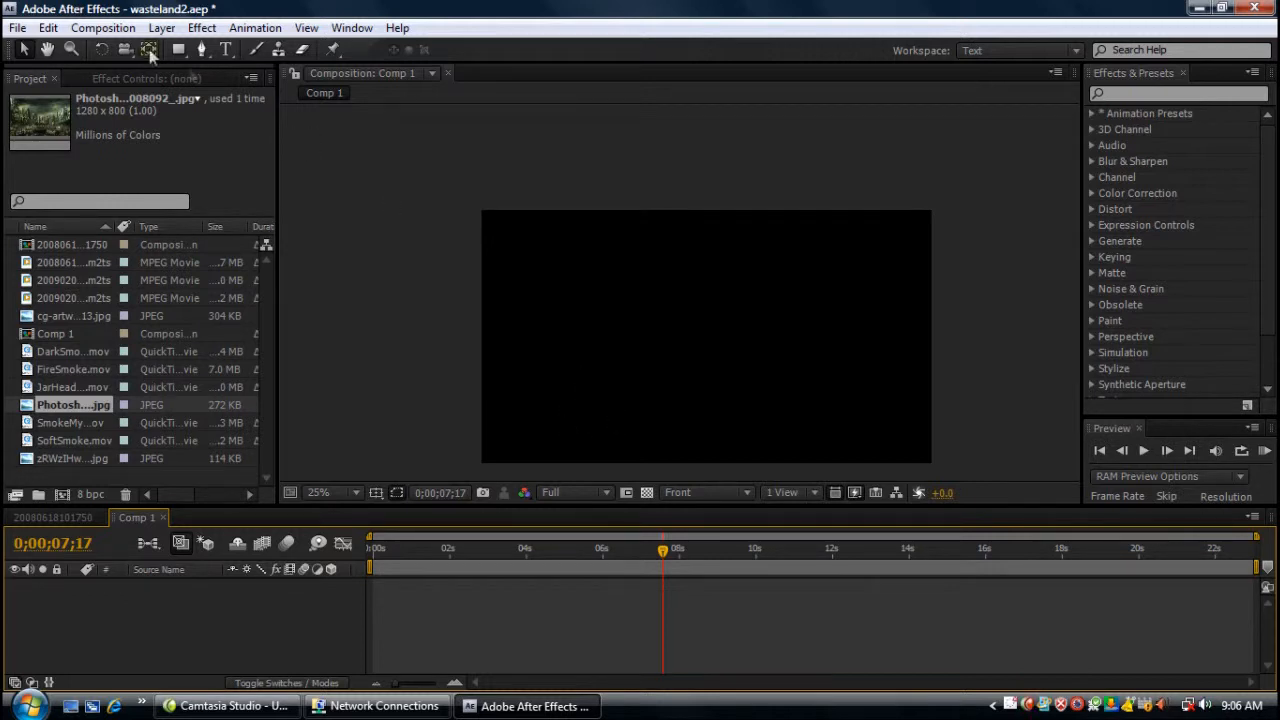
pyautogui.click(47, 49)
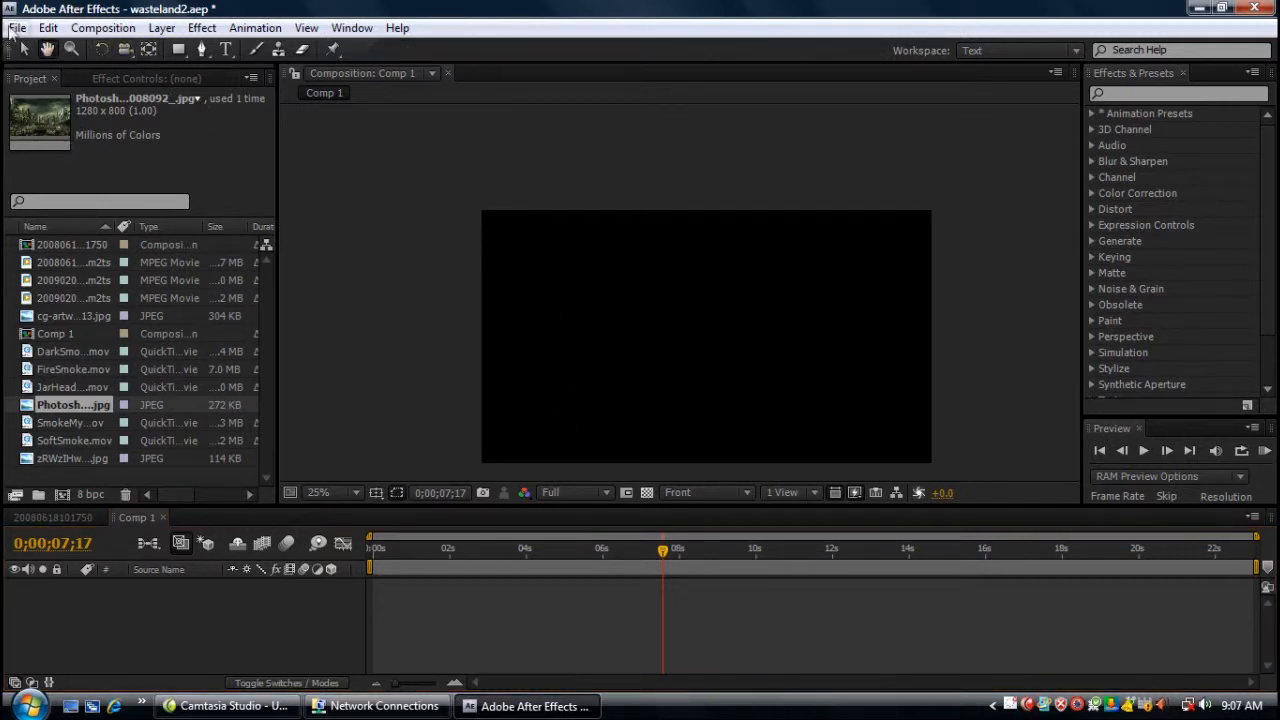
pyautogui.click(24, 50)
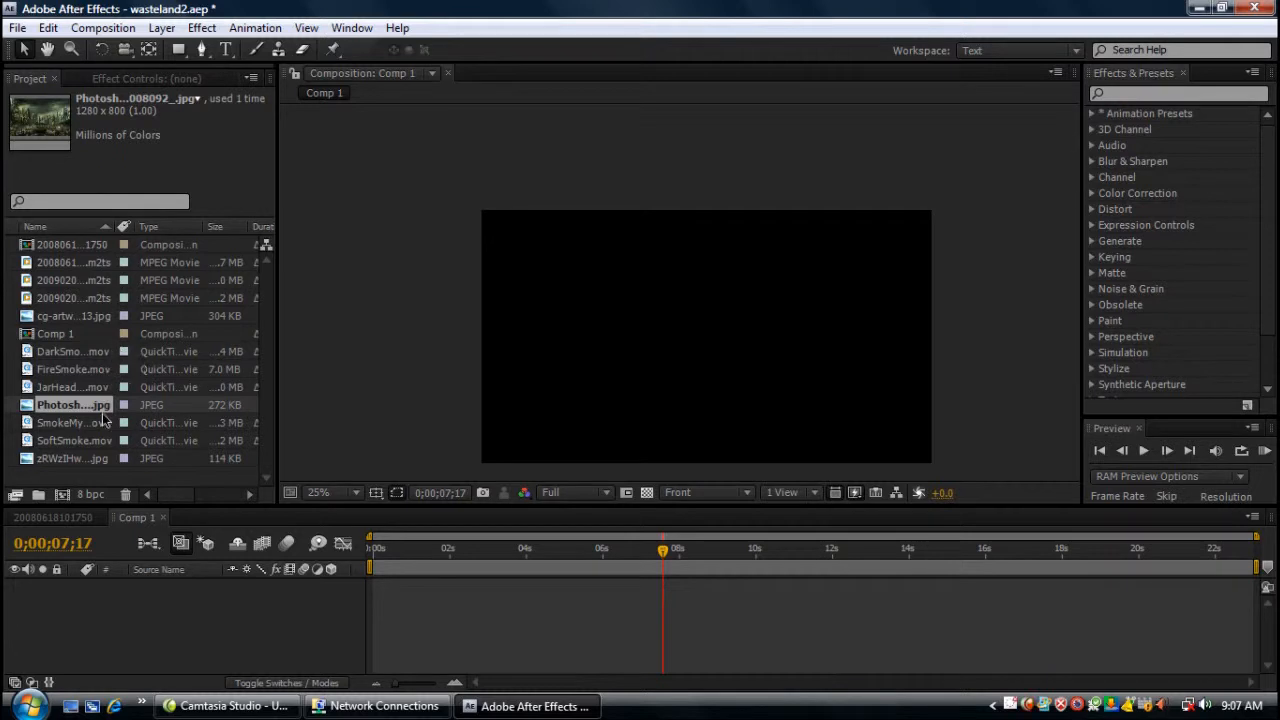
pyautogui.click(78, 299)
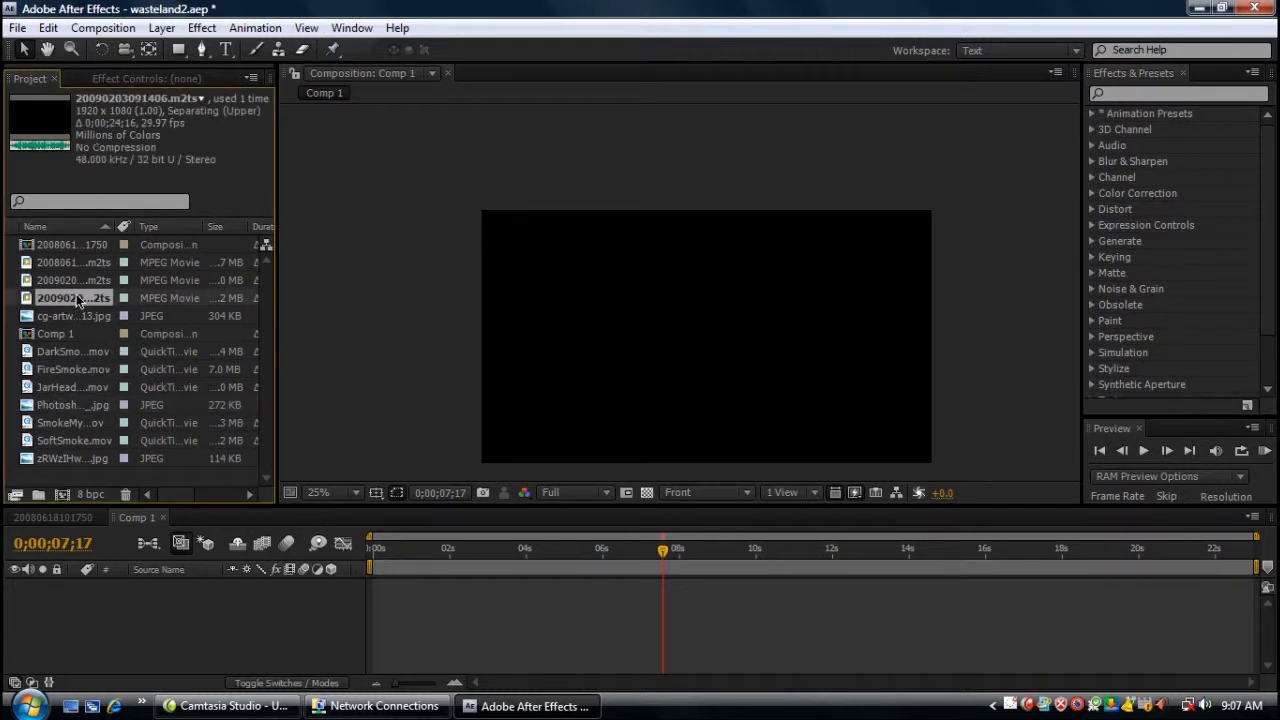
pyautogui.click(78, 281)
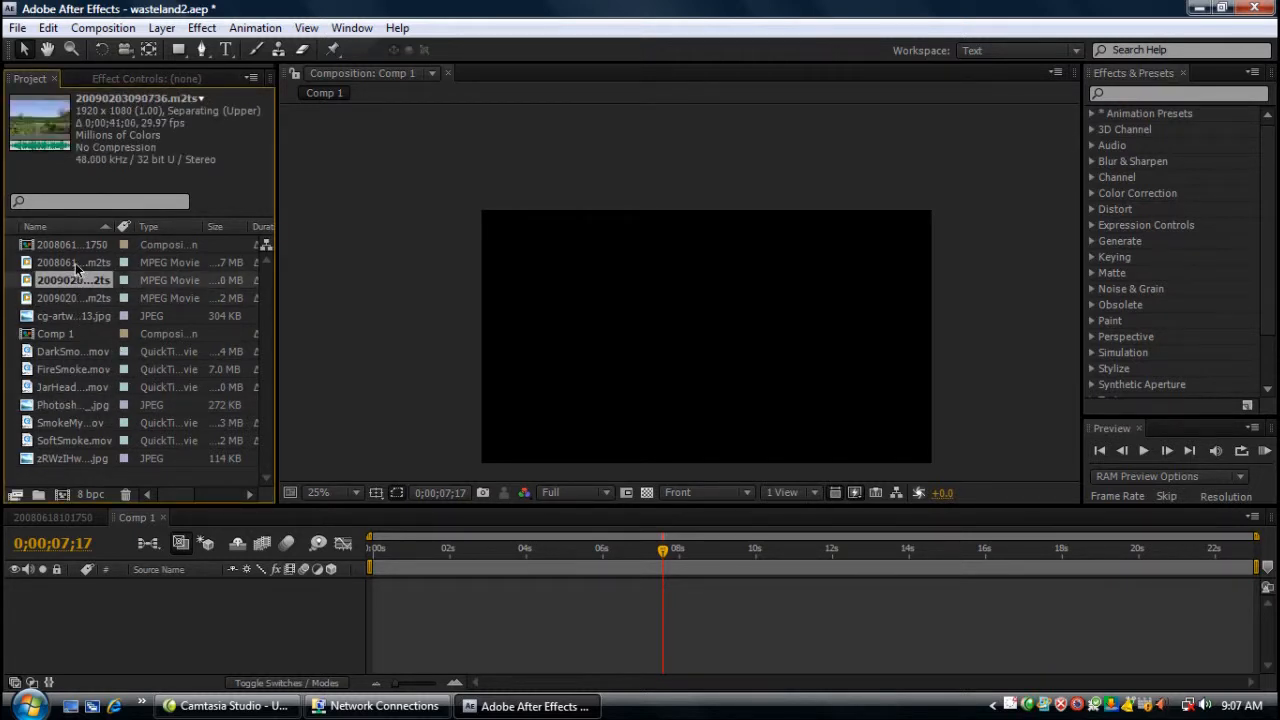
pyautogui.click(75, 263)
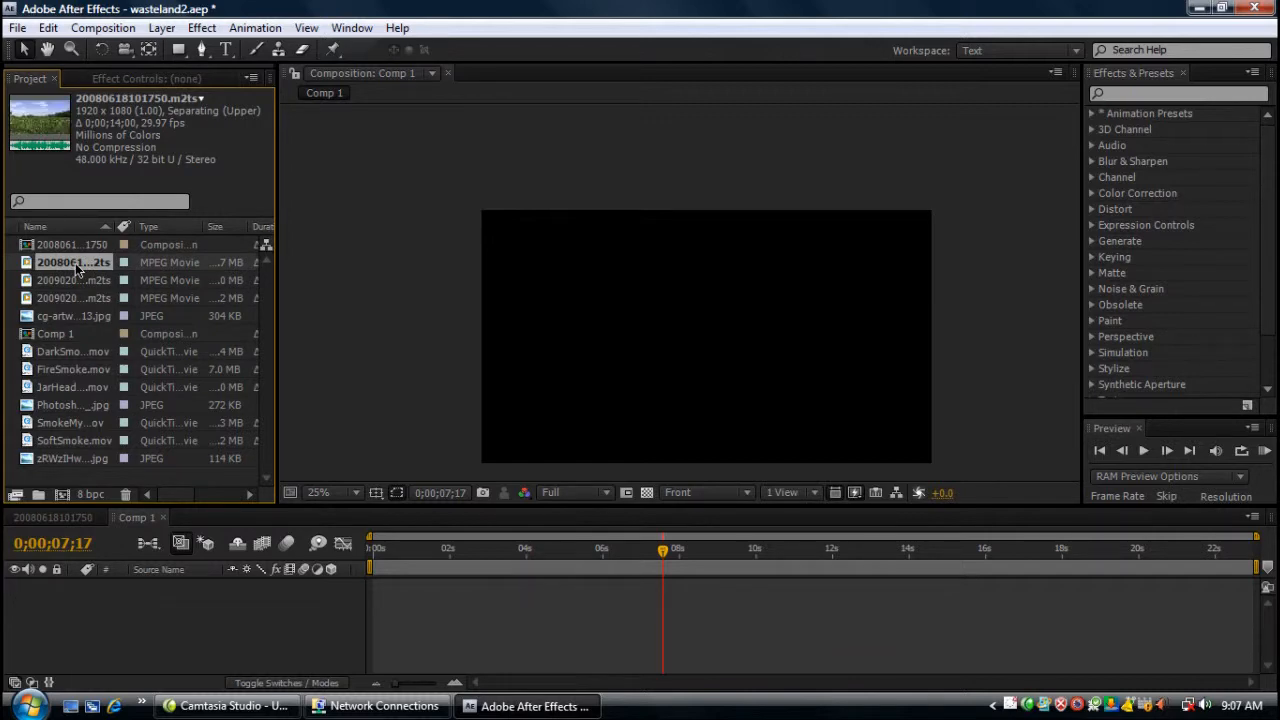
pyautogui.click(78, 299)
pyautogui.moveTo(78, 299); pyautogui.dragTo(125, 580)
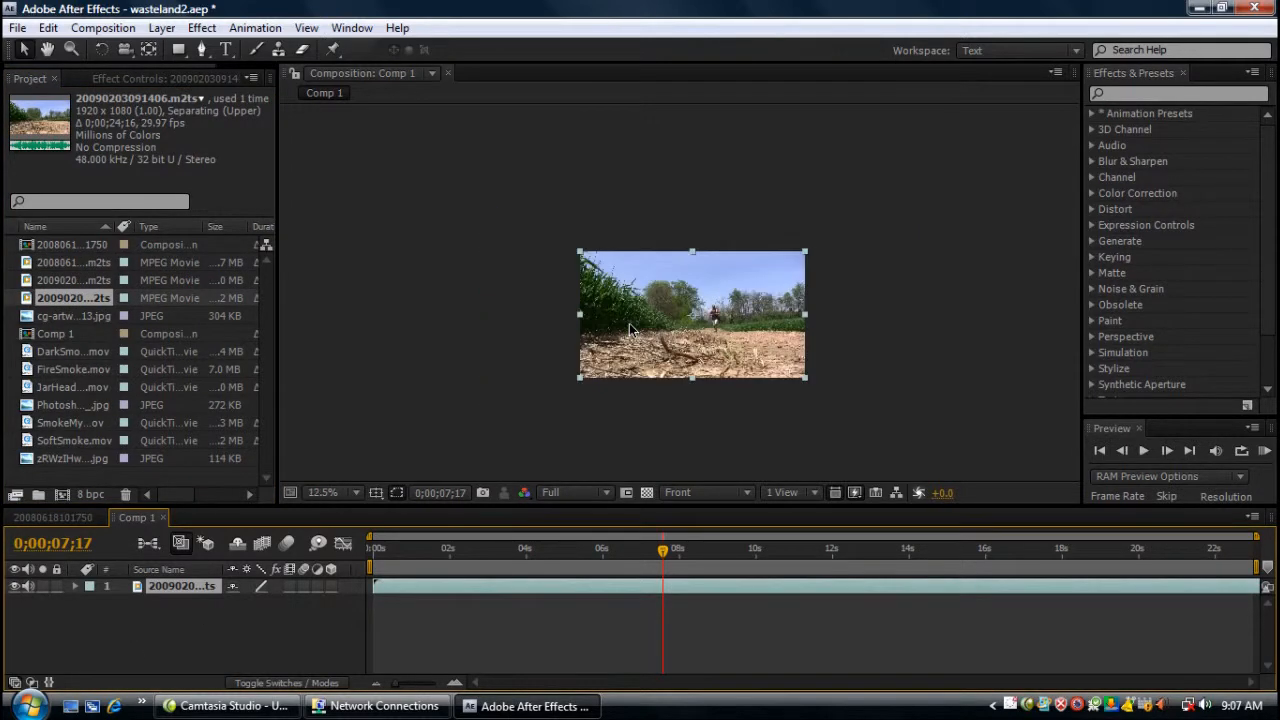
# Step: Scrub through the clip and trim its in point to 0;00;09;26 in the layer viewer
pyautogui.click(430, 562)
pyautogui.click(464, 564)
pyautogui.click(537, 562)
pyautogui.click(616, 562)
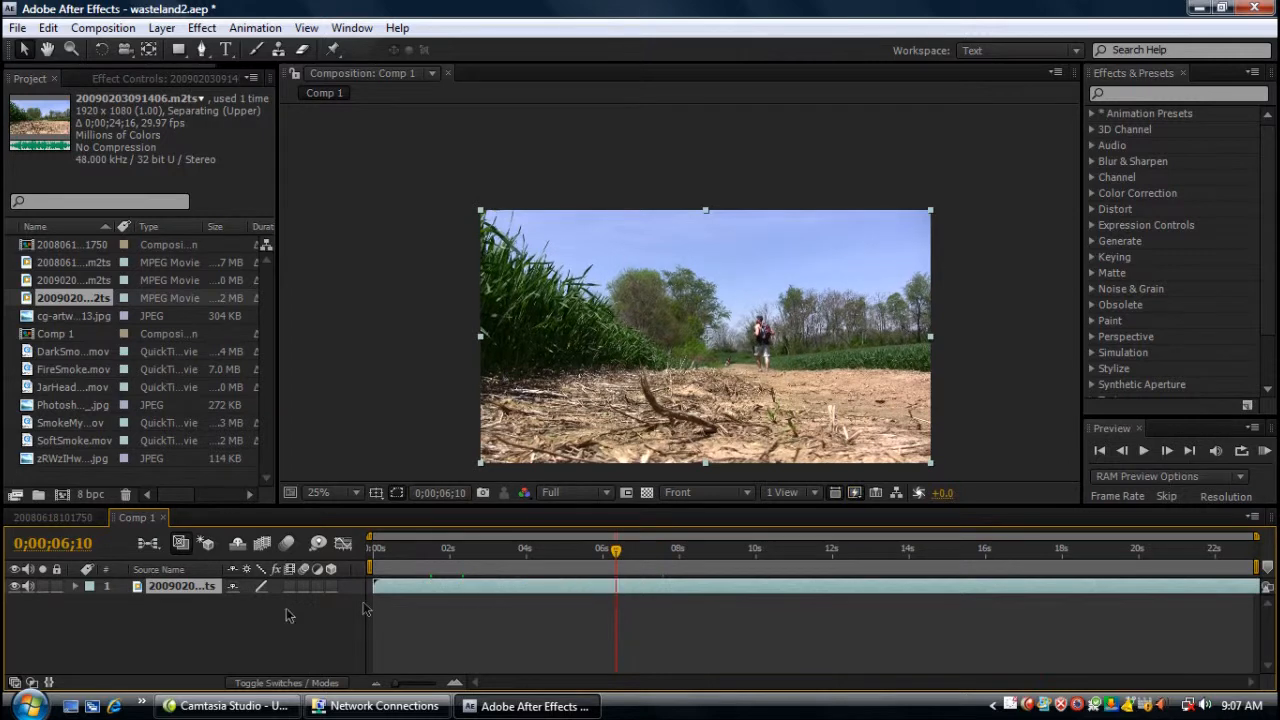
pyautogui.doubleClick(186, 587)
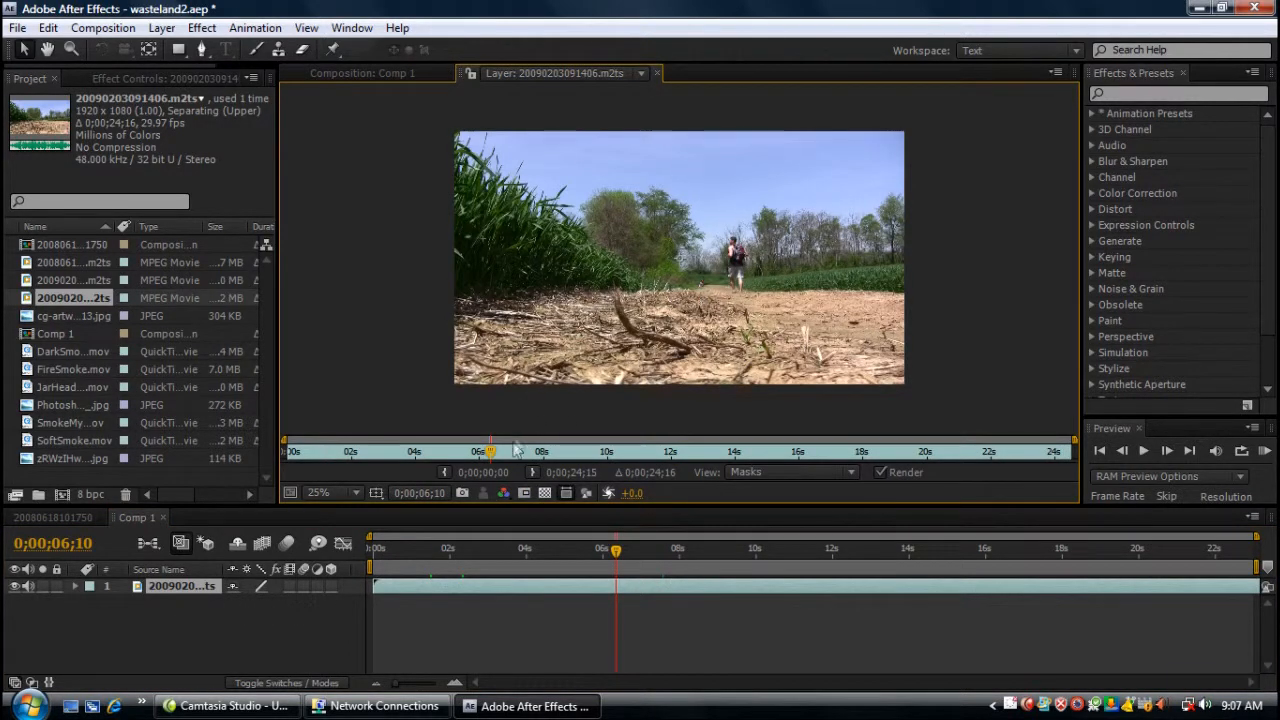
pyautogui.moveTo(531, 452); pyautogui.dragTo(606, 455)
pyautogui.click(444, 472)
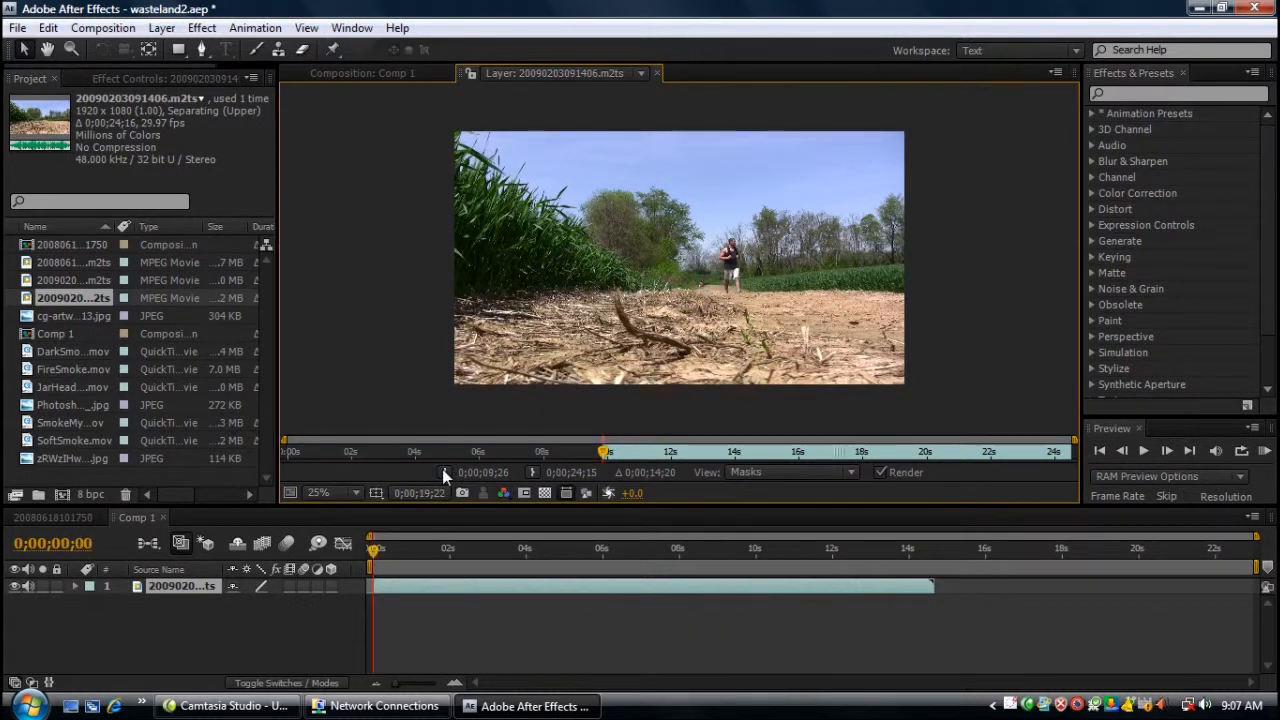
pyautogui.click(656, 73)
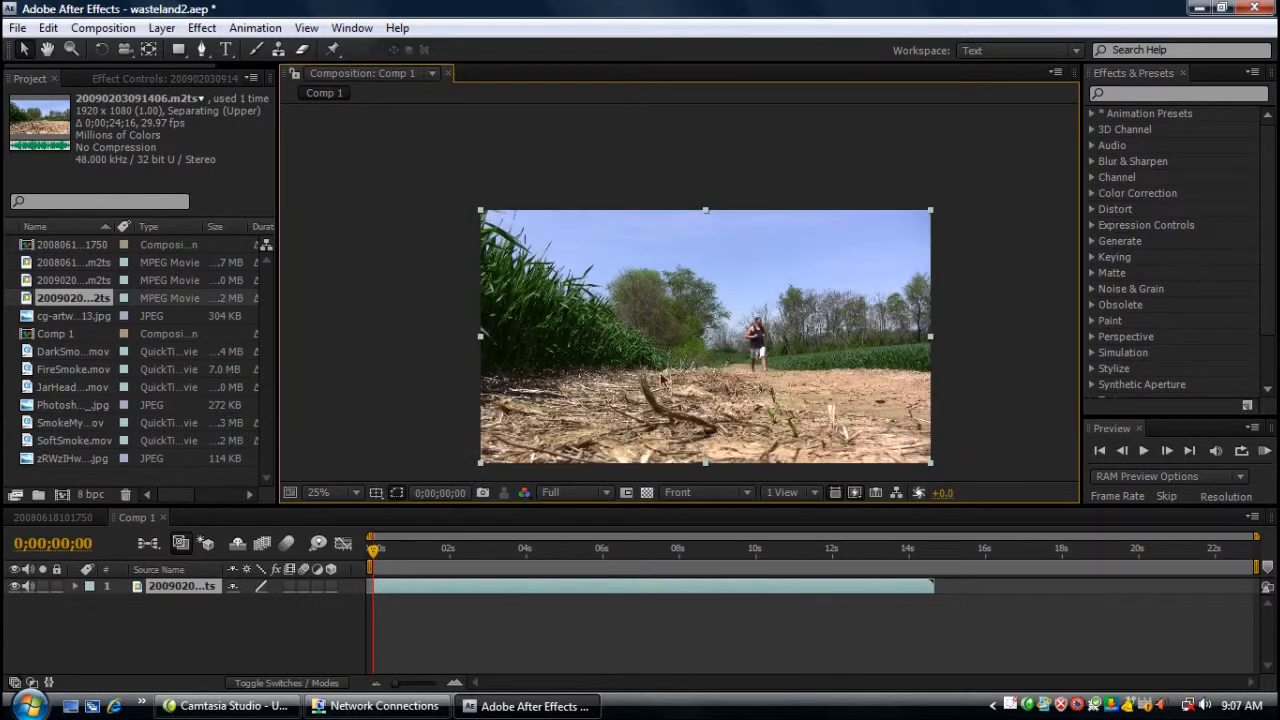
# Step: Scrub through the trimmed clip in Comp 1 and set the current time to 0;00;01;01
pyautogui.click(439, 549)
pyautogui.click(497, 549)
pyautogui.click(594, 549)
pyautogui.click(412, 556)
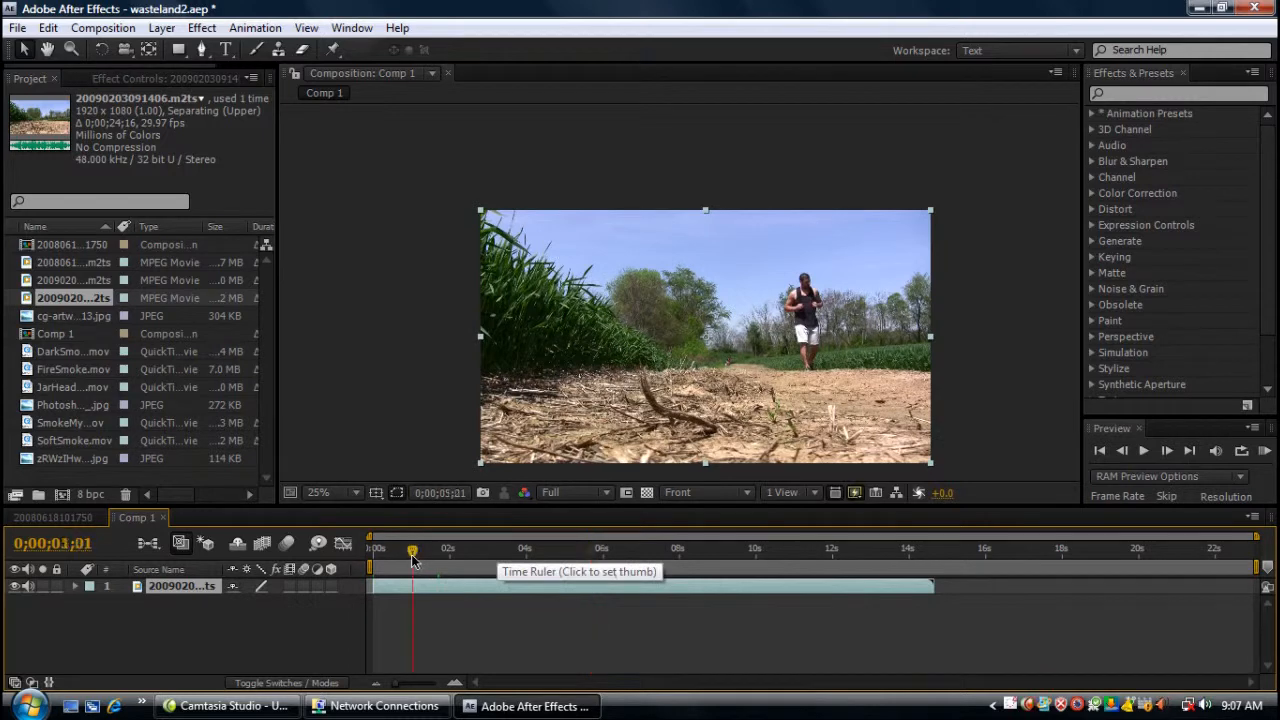
# Step: Apply the Color Key effect to the clip, keying the sampled blue sky with a Color Tolerance of 69
pyautogui.scroll(1, 701, 341)
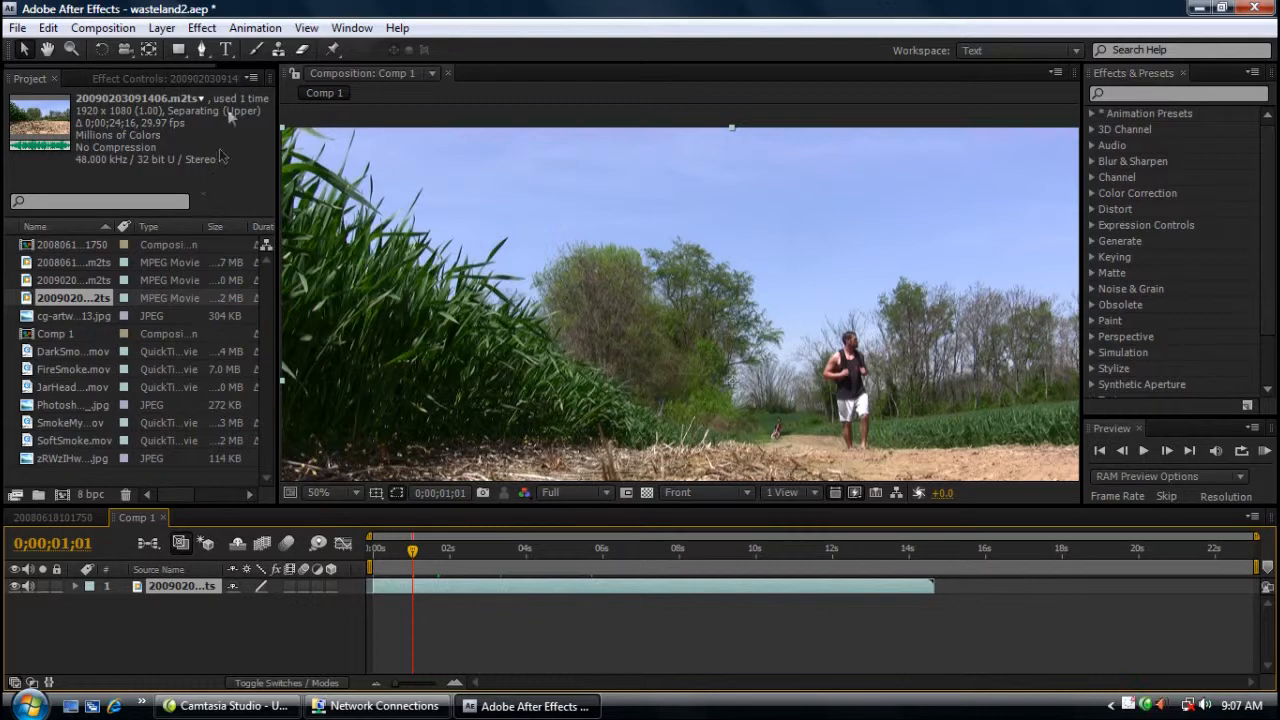
pyautogui.click(203, 28)
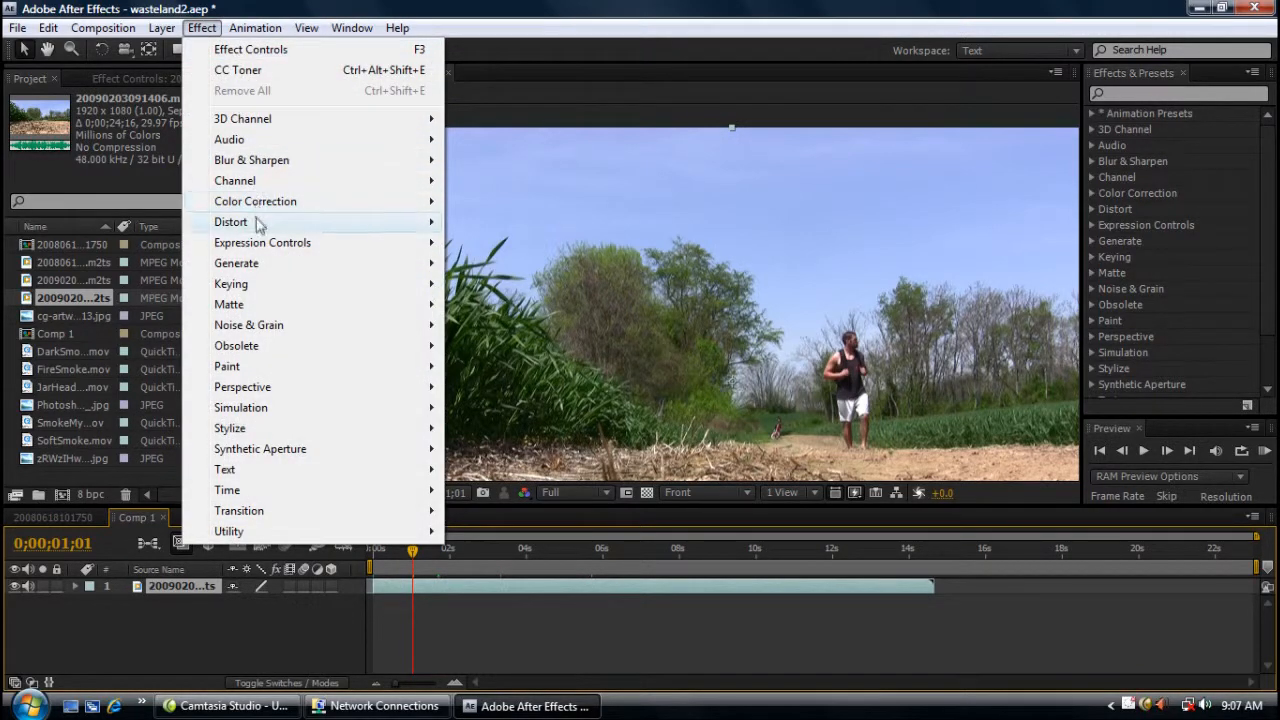
pyautogui.moveTo(287, 285)
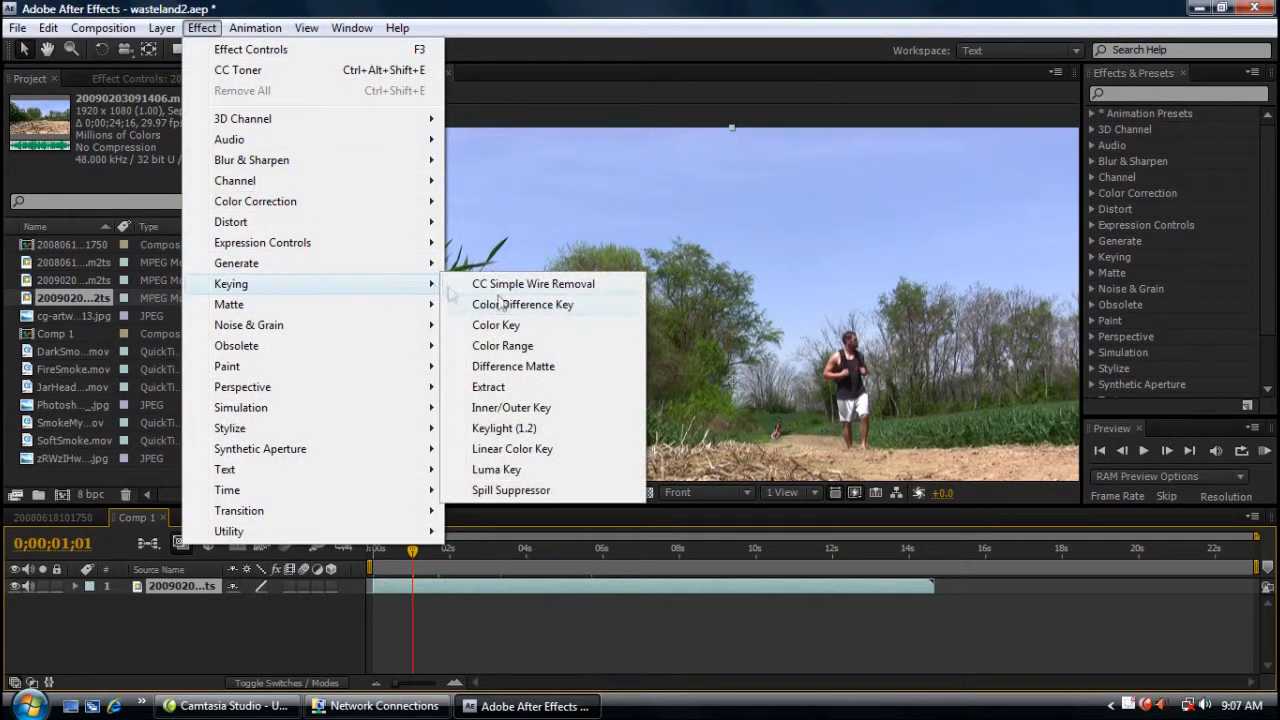
pyautogui.click(460, 326)
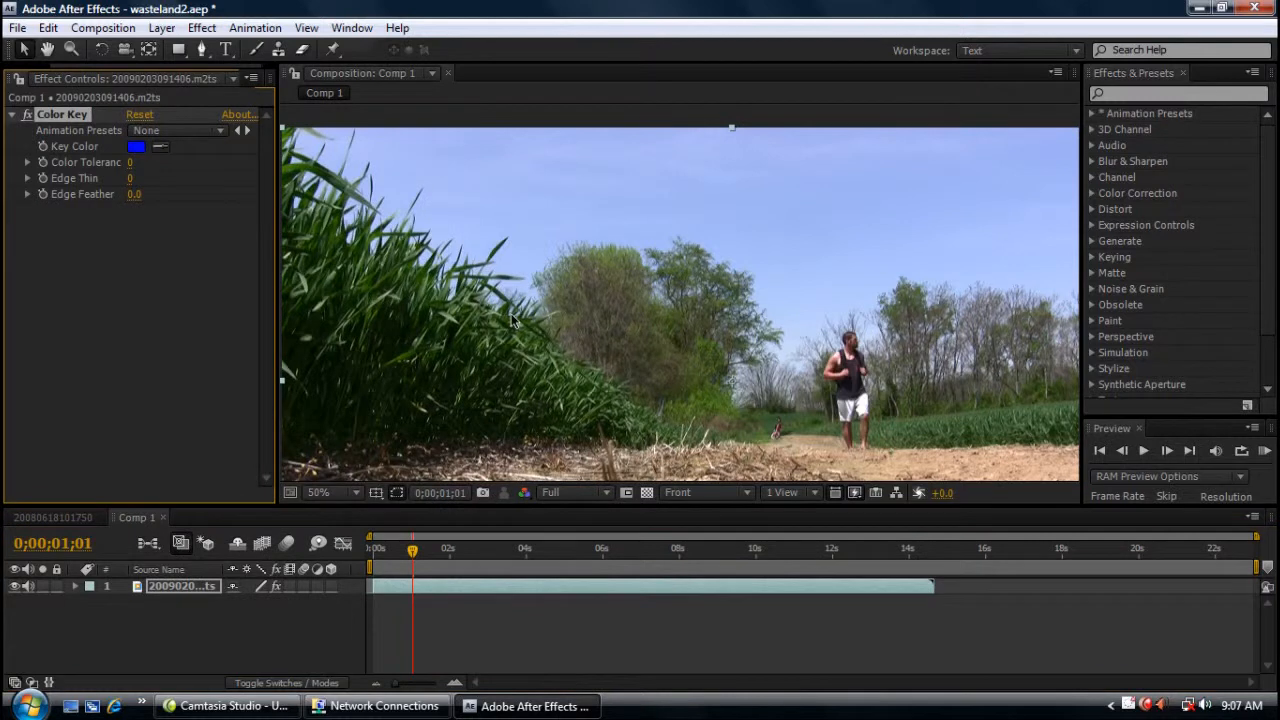
pyautogui.click(161, 147)
pyautogui.click(605, 171)
pyautogui.moveTo(128, 163); pyautogui.dragTo(192, 163)
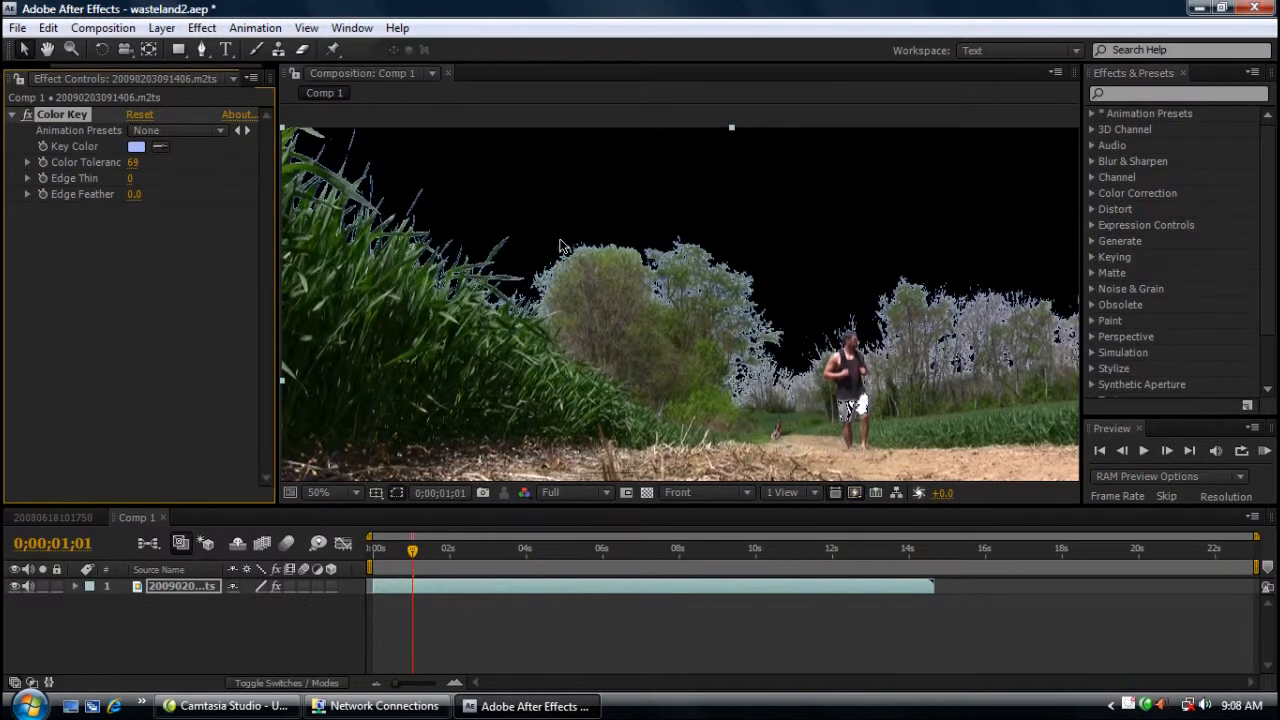
# Step: Set the Color Key's Color Tolerance to 77 and its Edge Feather to 3.3
pyautogui.press(',')
pyautogui.press('.')
pyautogui.moveTo(134, 169); pyautogui.dragTo(143, 162)
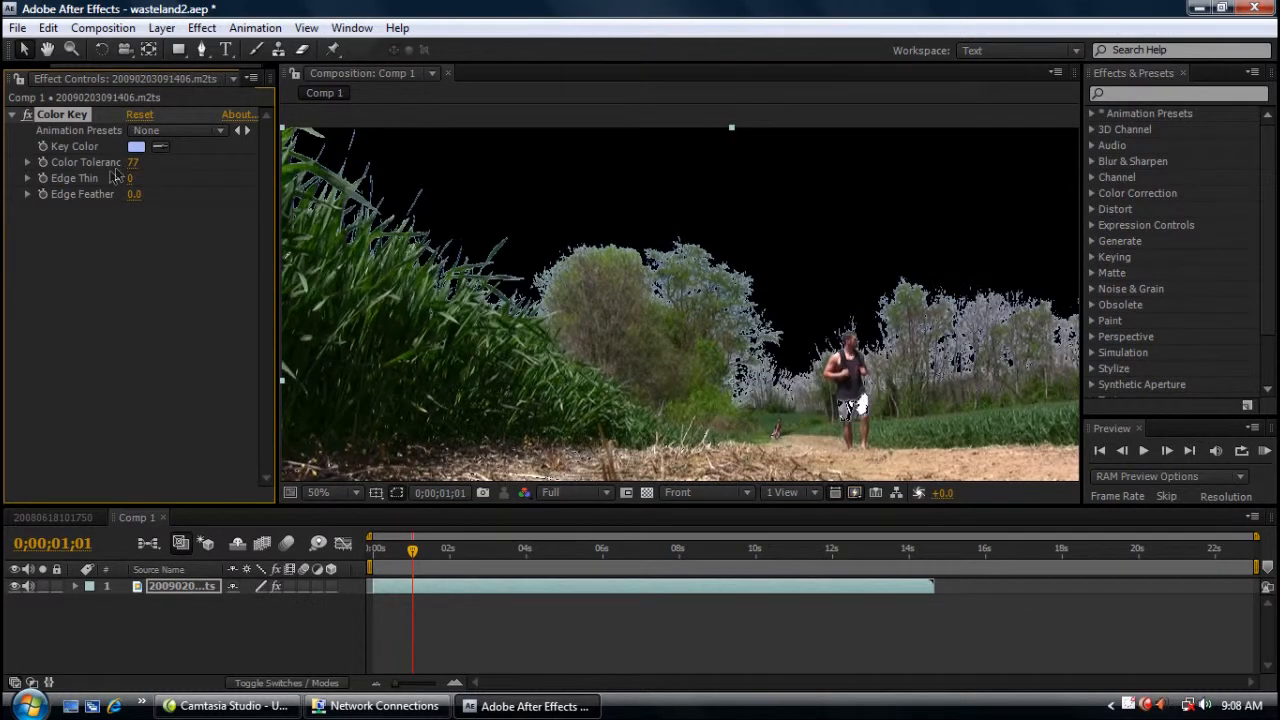
pyautogui.moveTo(133, 194)
pyautogui.mouseDown()
pyautogui.moveTo(163, 198)
pyautogui.moveTo(128, 181)
pyautogui.mouseUp()
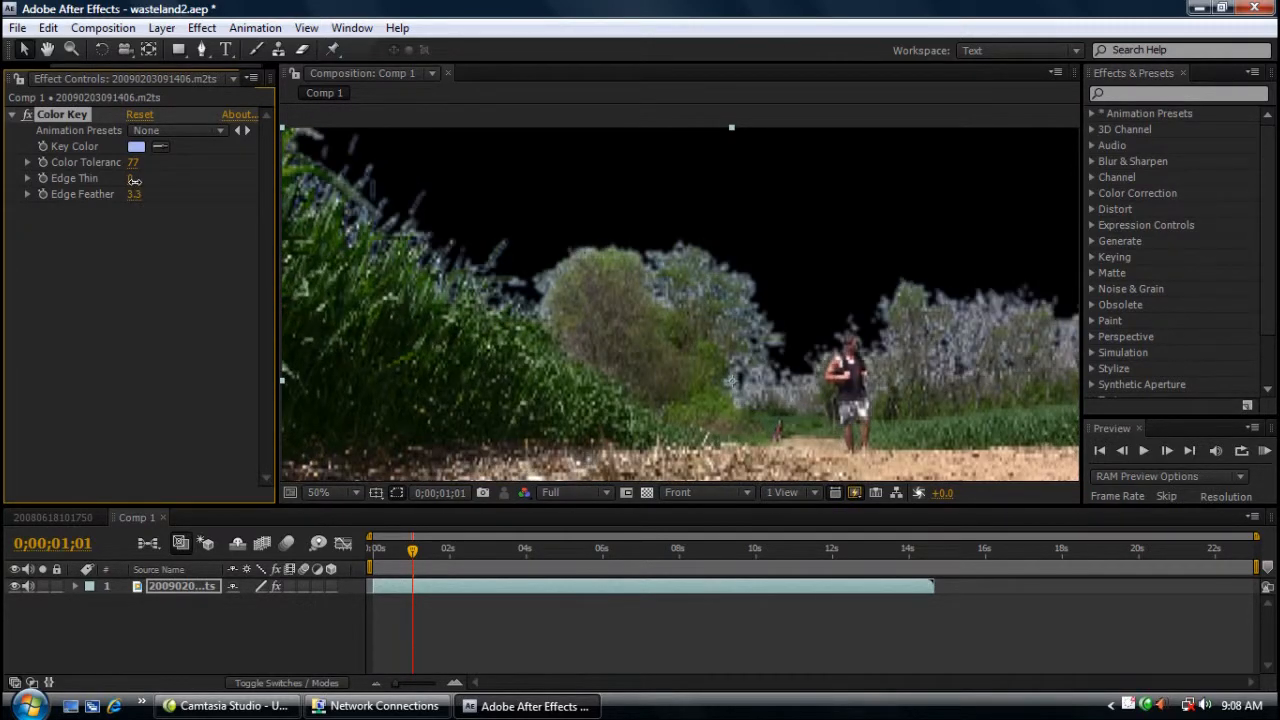
# Step: Disable the Color Key effect on the clip
pyautogui.click(27, 115)
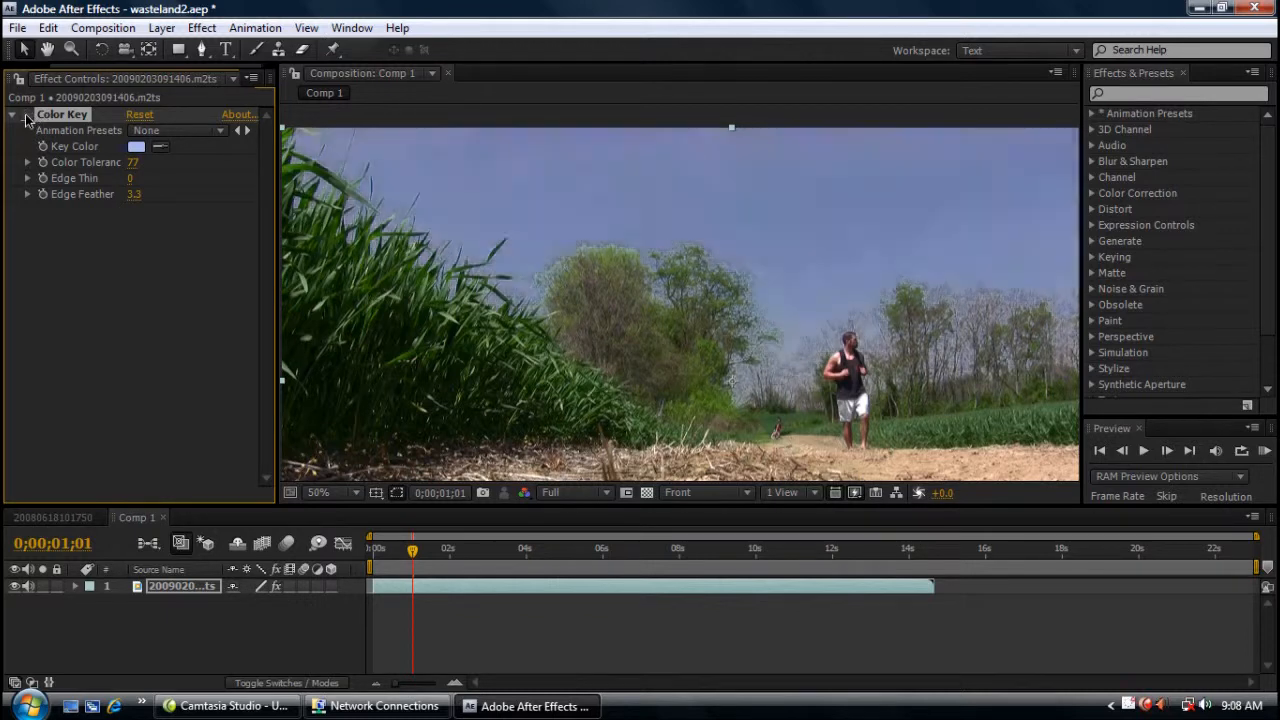
pyautogui.scroll(-1, 526, 240)
pyautogui.scroll(1, 528, 239)
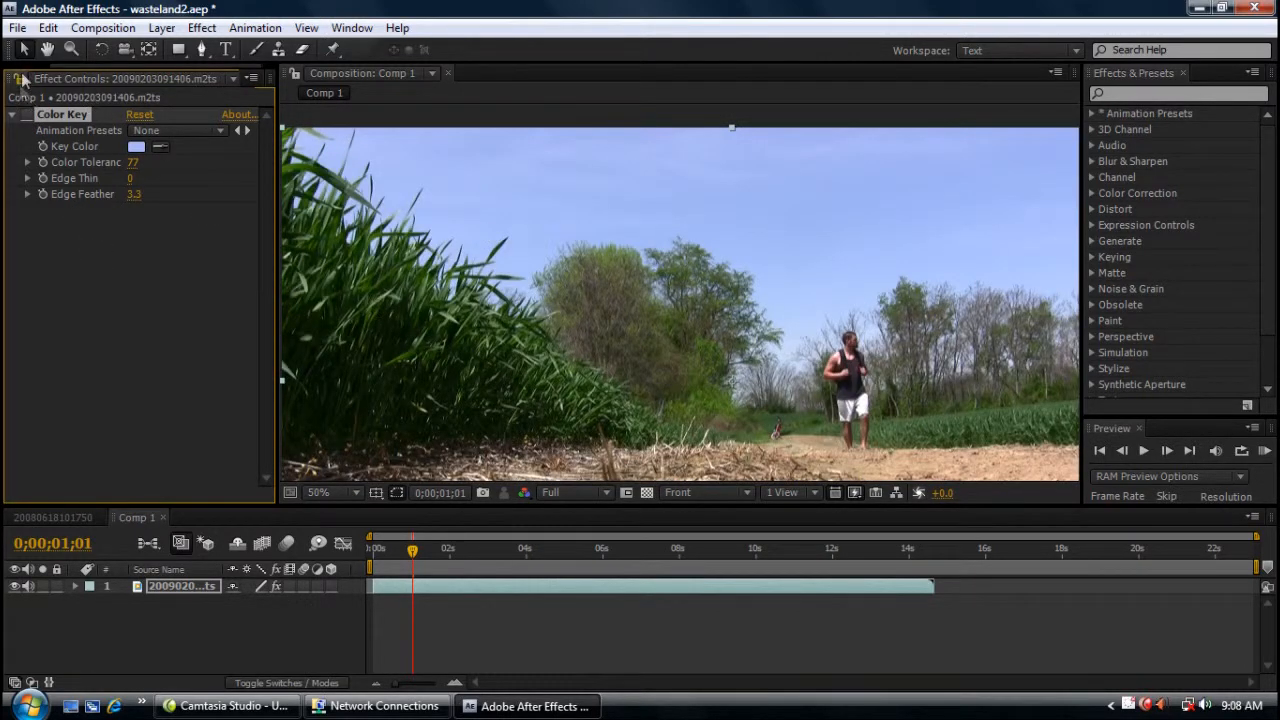
# Step: Draw a closed mask with the Pen tool around the open sky above the grass and trees, extending past the frame's upper edge
pyautogui.click(201, 51)
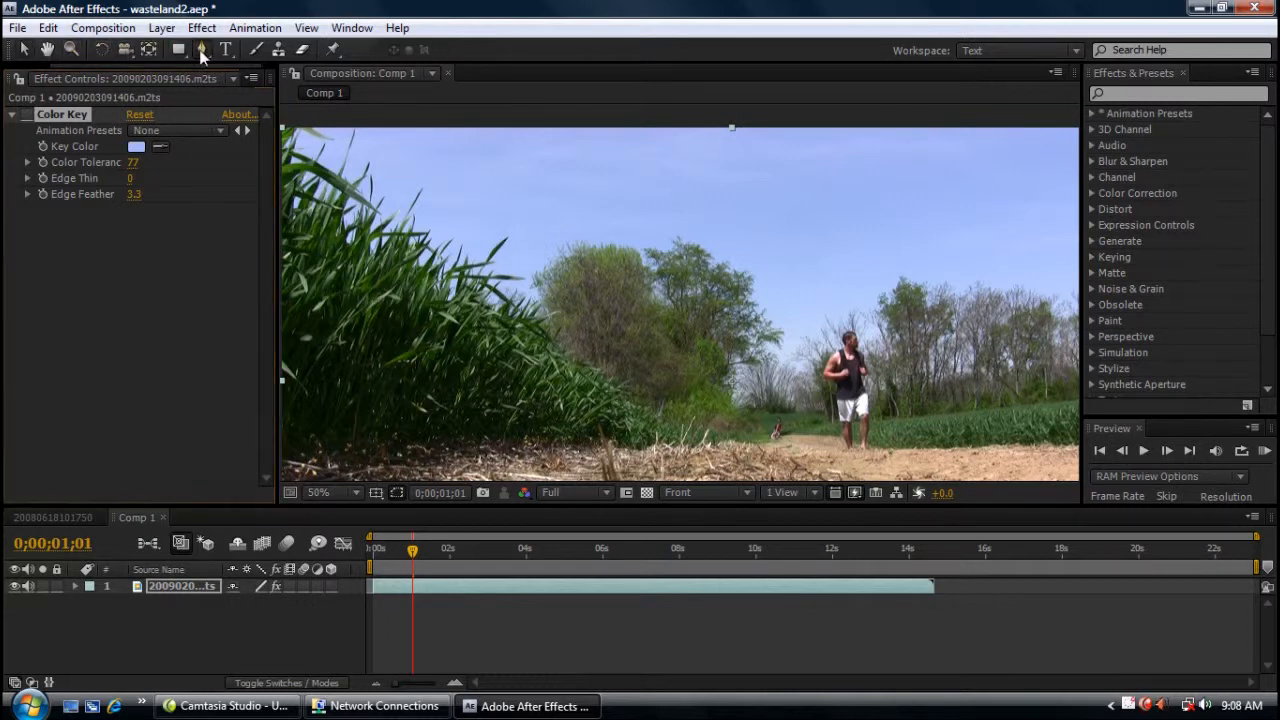
pyautogui.scroll(-1, 386, 198)
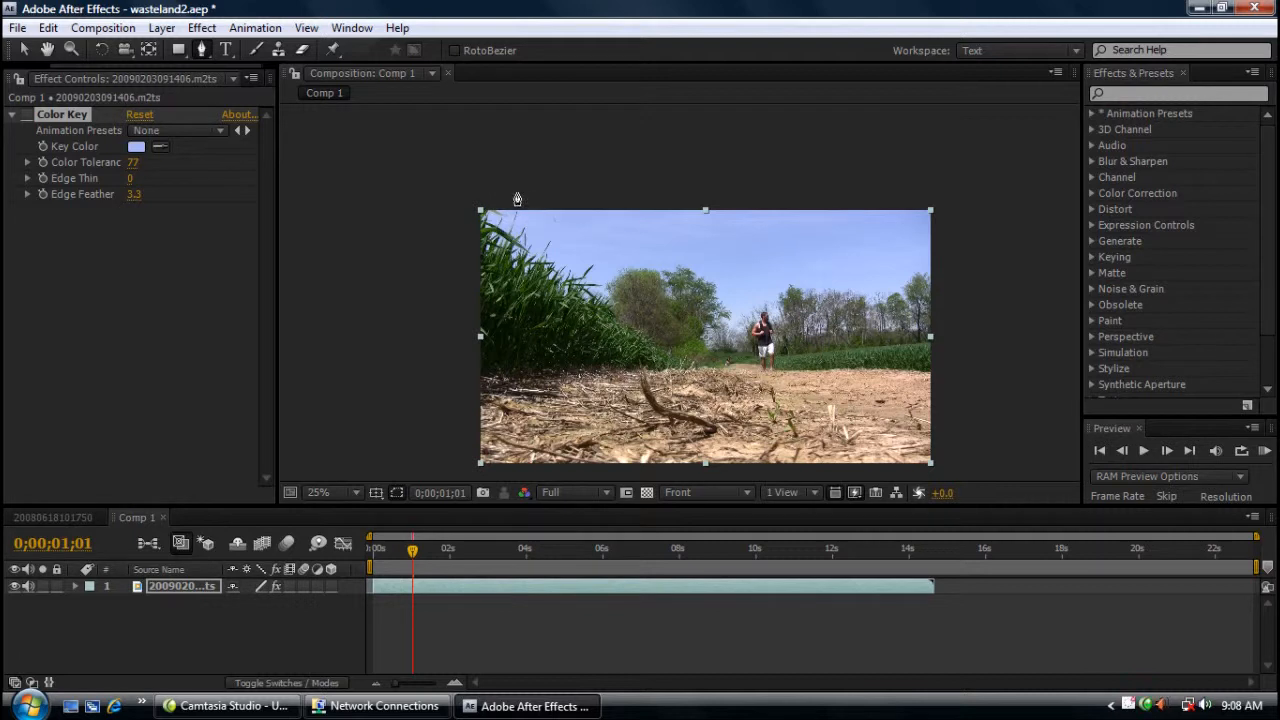
pyautogui.click(504, 194)
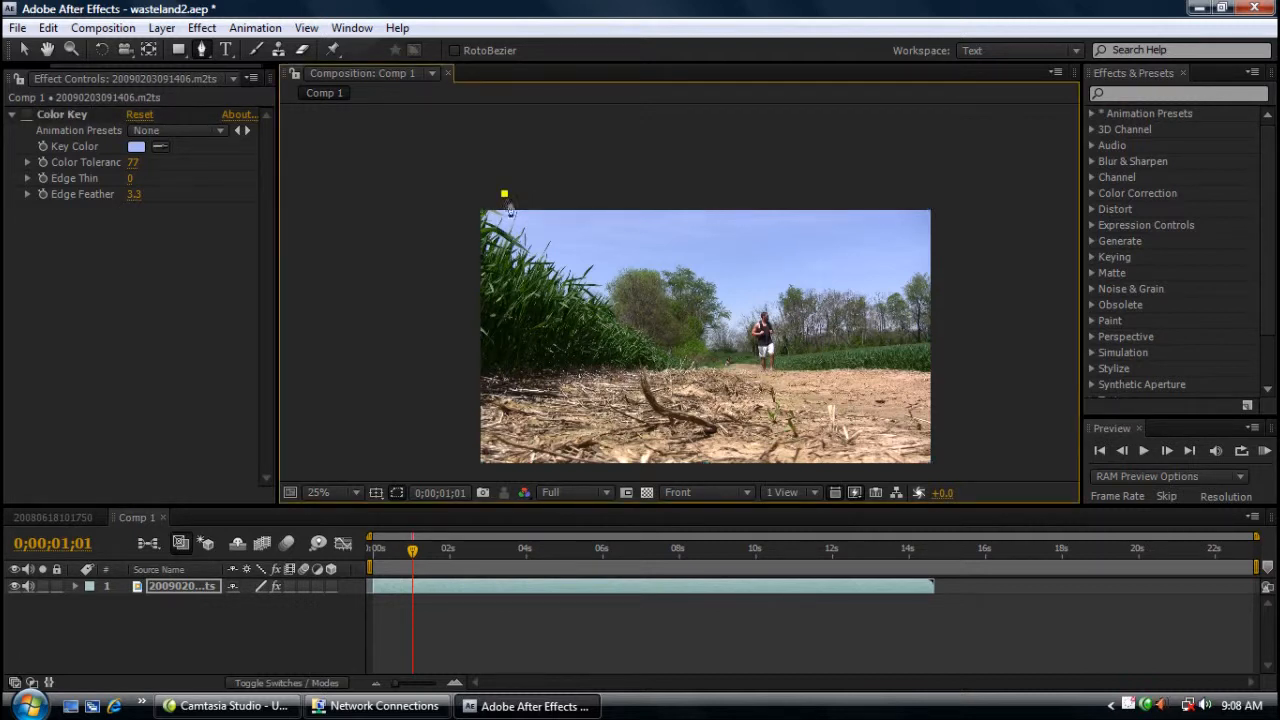
pyautogui.click(550, 245)
pyautogui.click(597, 263)
pyautogui.click(640, 261)
pyautogui.click(705, 262)
pyautogui.click(761, 277)
pyautogui.click(802, 204)
pyautogui.click(504, 196)
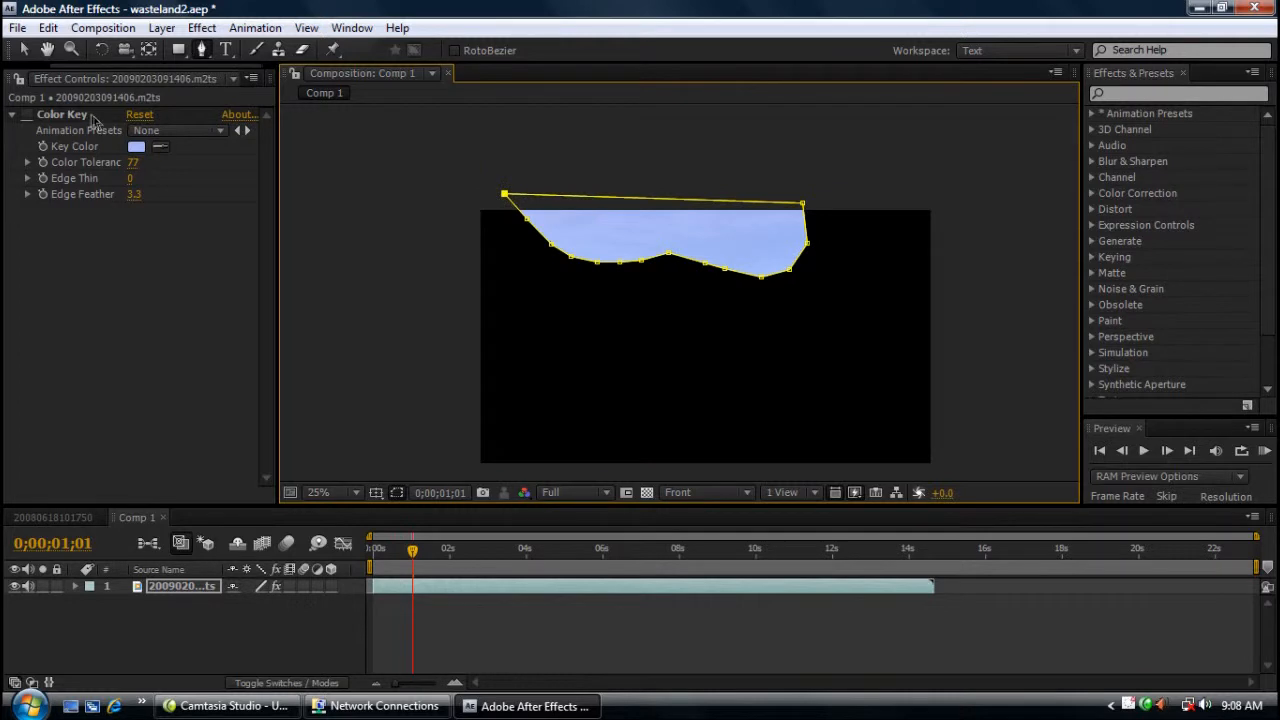
pyautogui.click(24, 49)
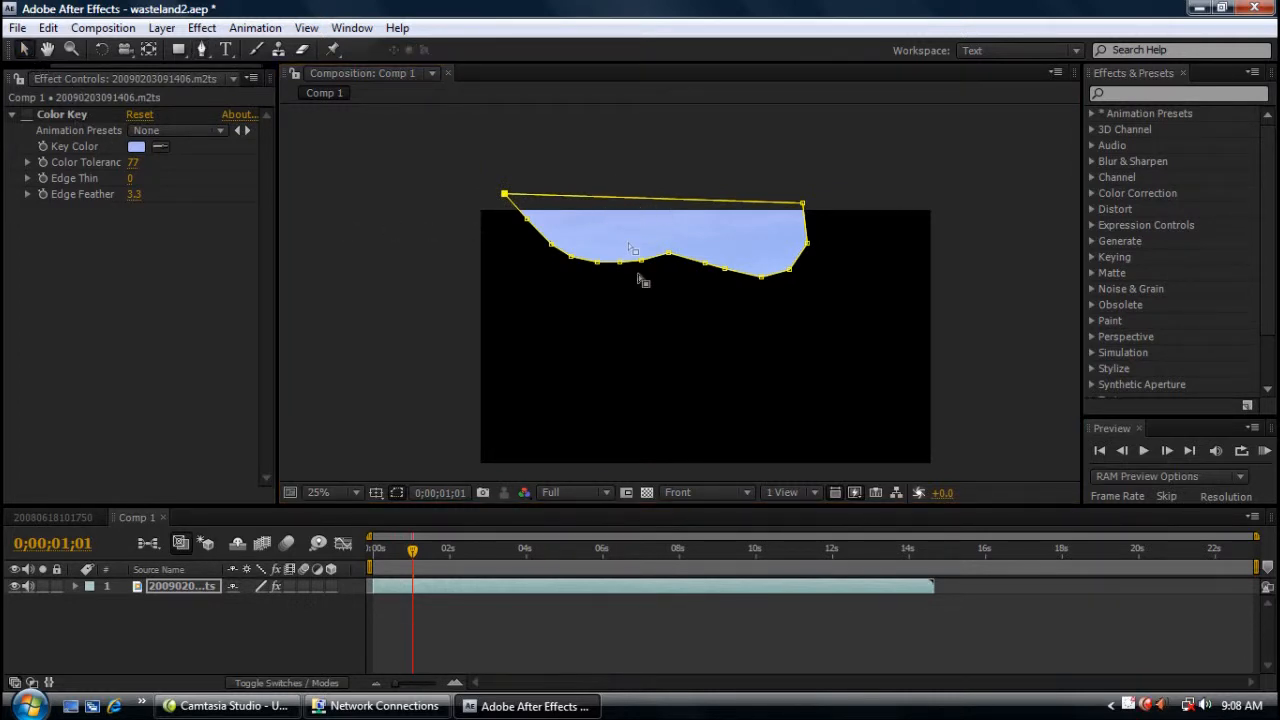
# Step: Set the clip's sky mask mode to Subtract and turn on the transparency grid
pyautogui.click(160, 588)
pyautogui.click(74, 587)
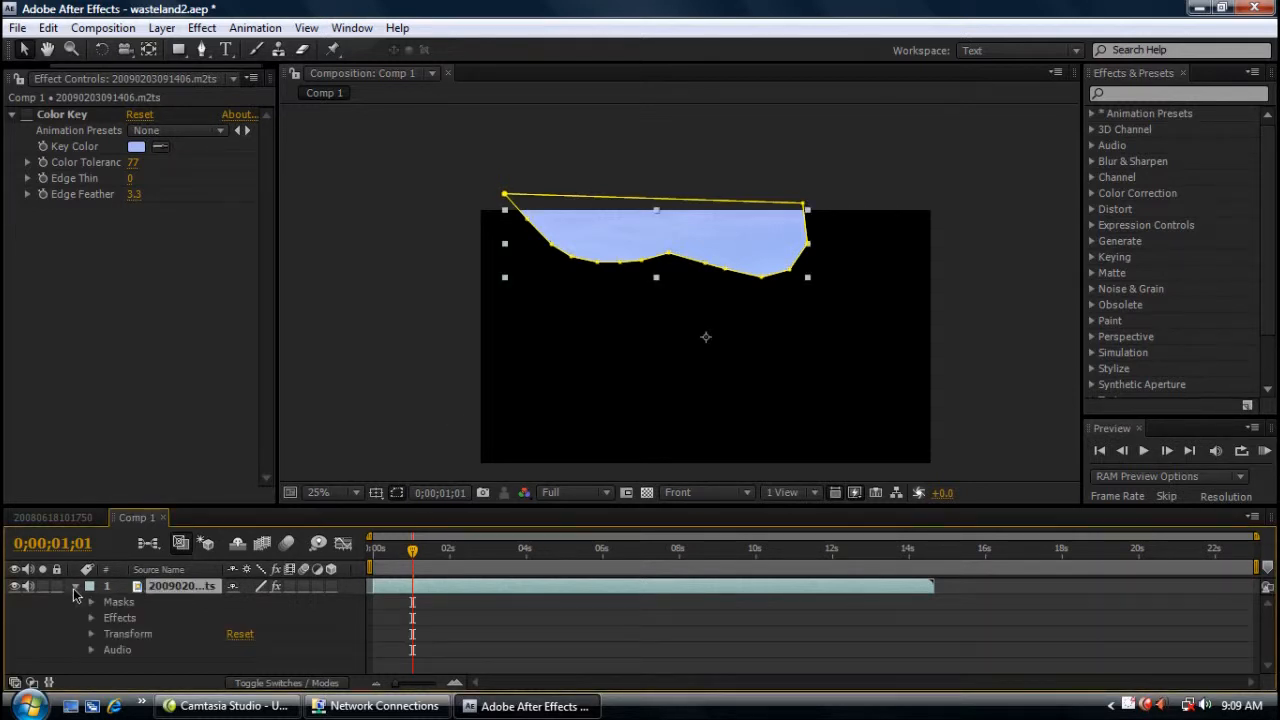
pyautogui.click(92, 605)
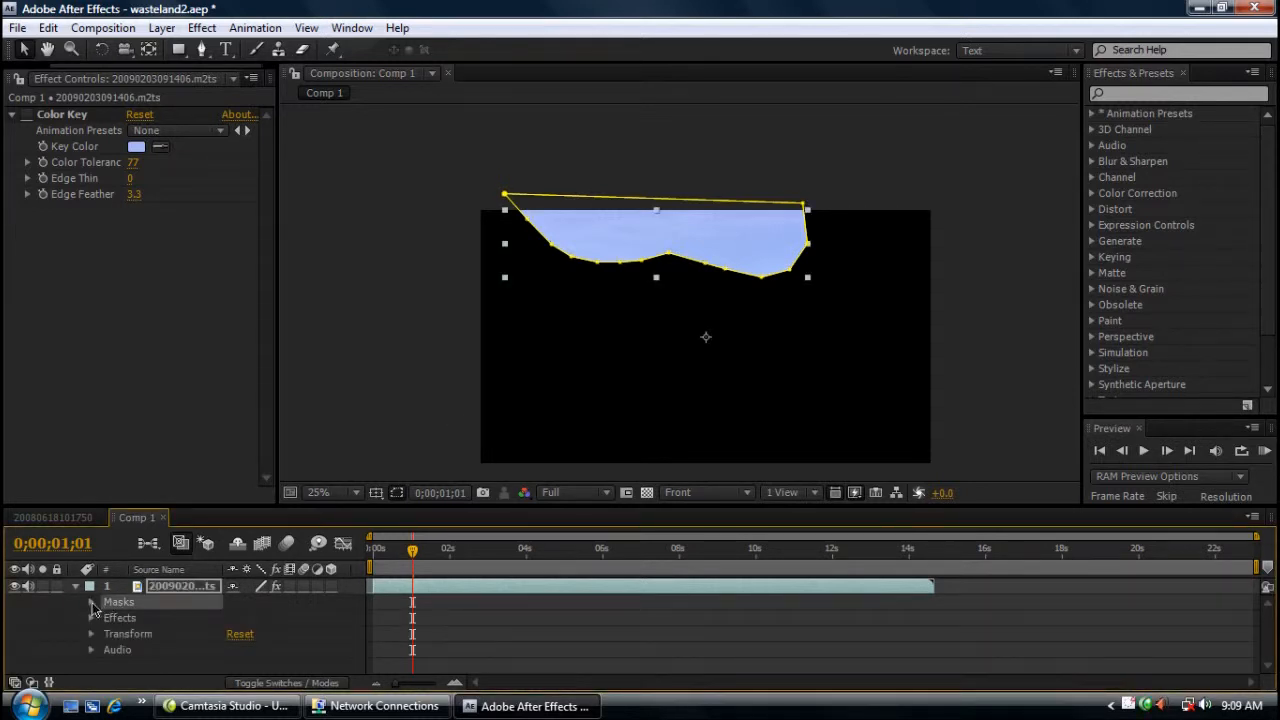
pyautogui.click(92, 605)
pyautogui.click(150, 620)
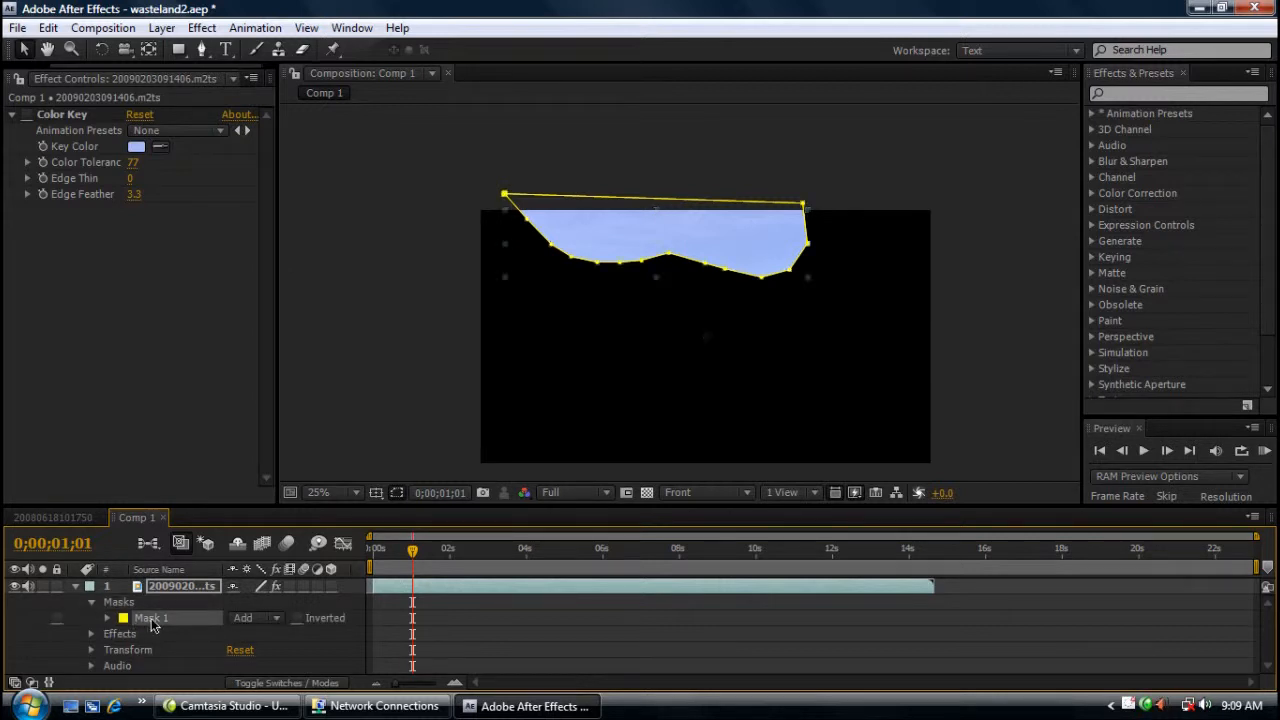
pyautogui.click(275, 620)
pyautogui.click(280, 591)
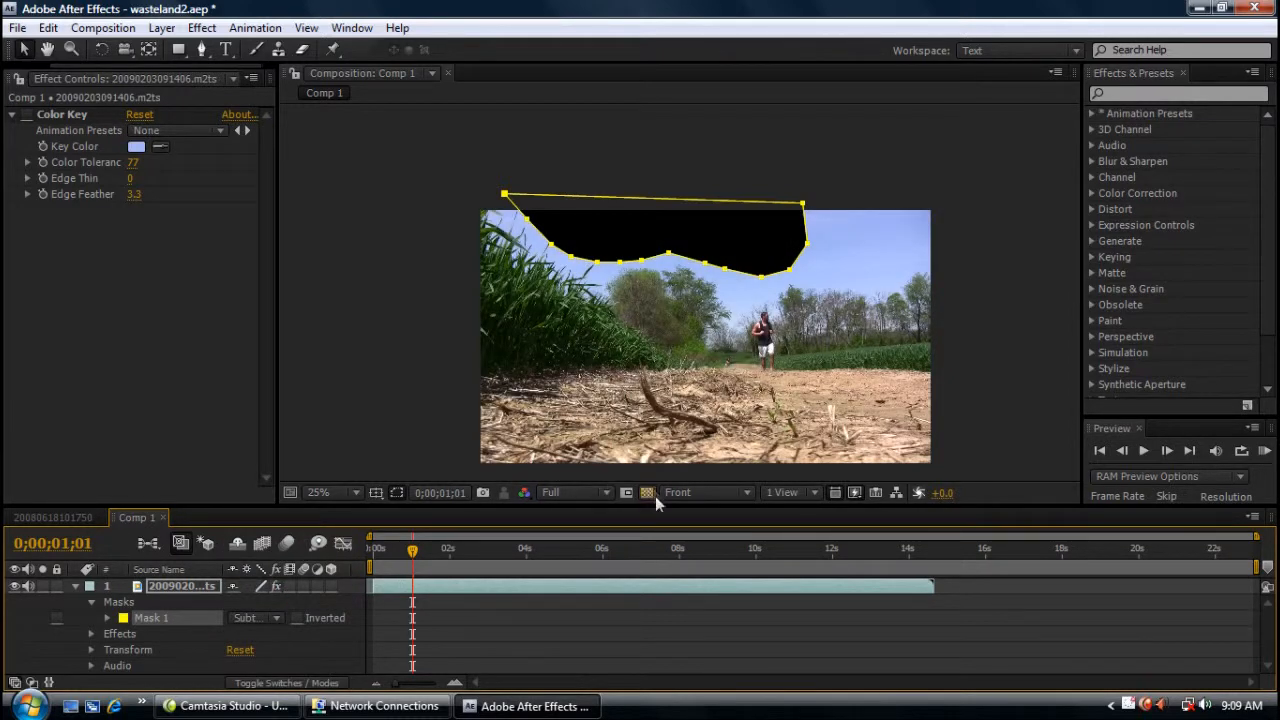
pyautogui.click(647, 493)
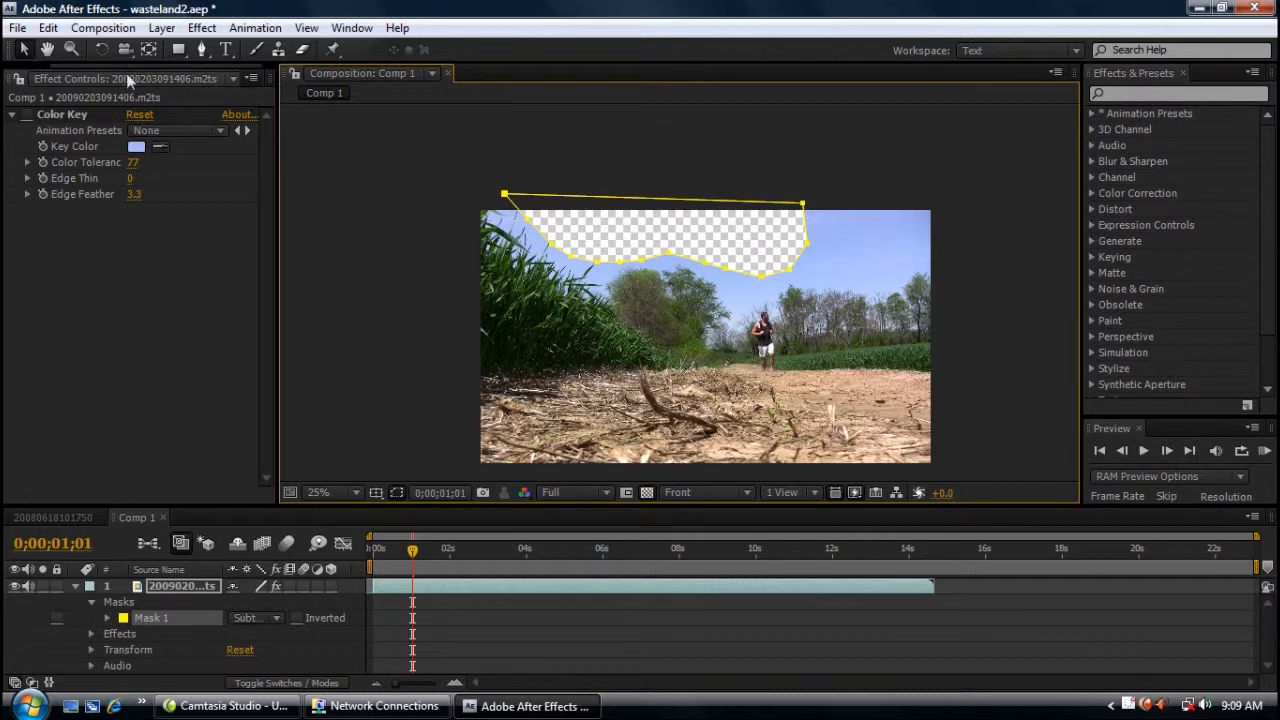
# Step: Shift the sky mask slightly left at 0;00;06;22 to clear the runner's head, and return the playhead to 0;00;04;18
pyautogui.click(25, 50)
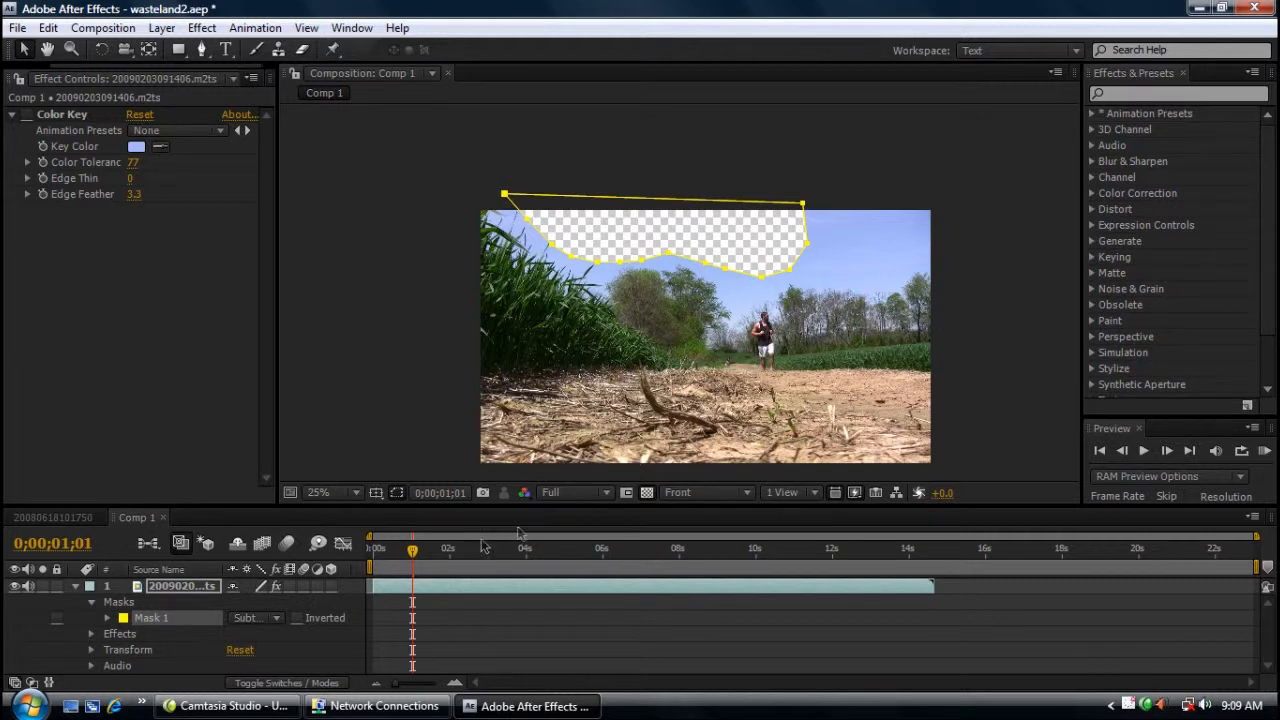
pyautogui.moveTo(414, 551); pyautogui.dragTo(428, 553)
pyautogui.moveTo(445, 555); pyautogui.dragTo(634, 553)
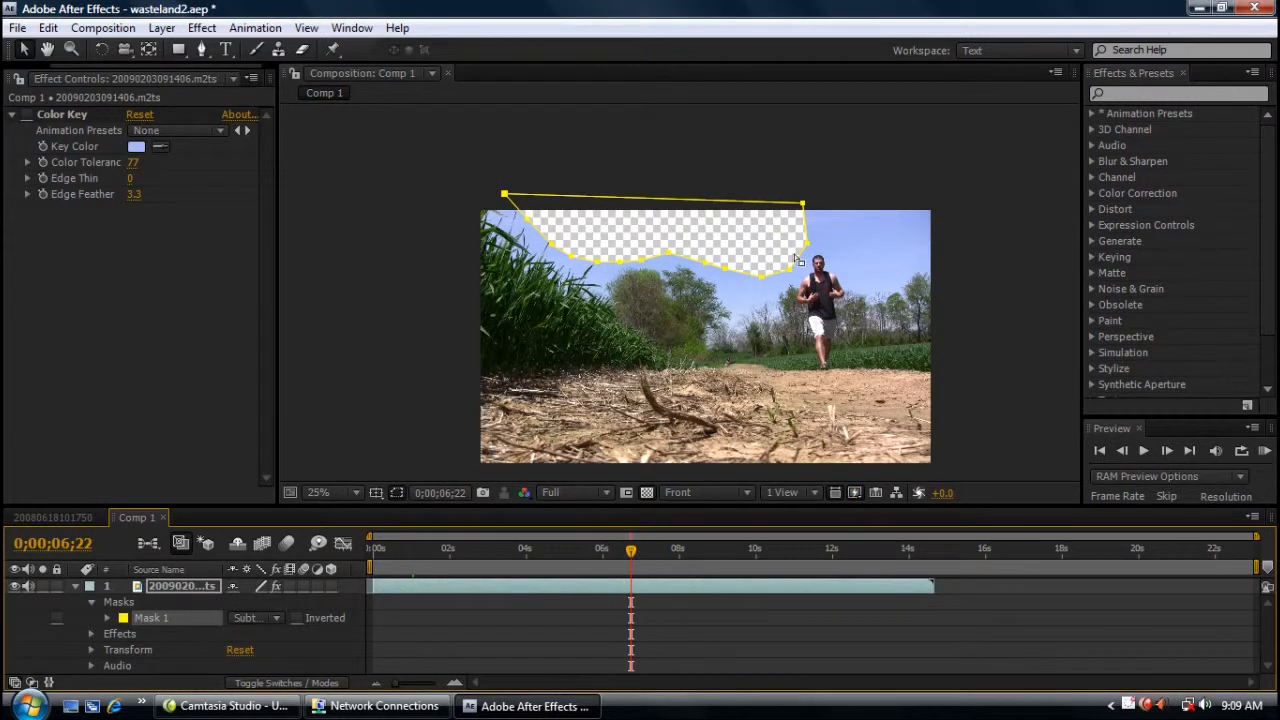
pyautogui.moveTo(807, 250)
pyautogui.mouseDown()
pyautogui.moveTo(860, 275)
pyautogui.moveTo(782, 254)
pyautogui.moveTo(780, 240)
pyautogui.moveTo(796, 242)
pyautogui.mouseUp()
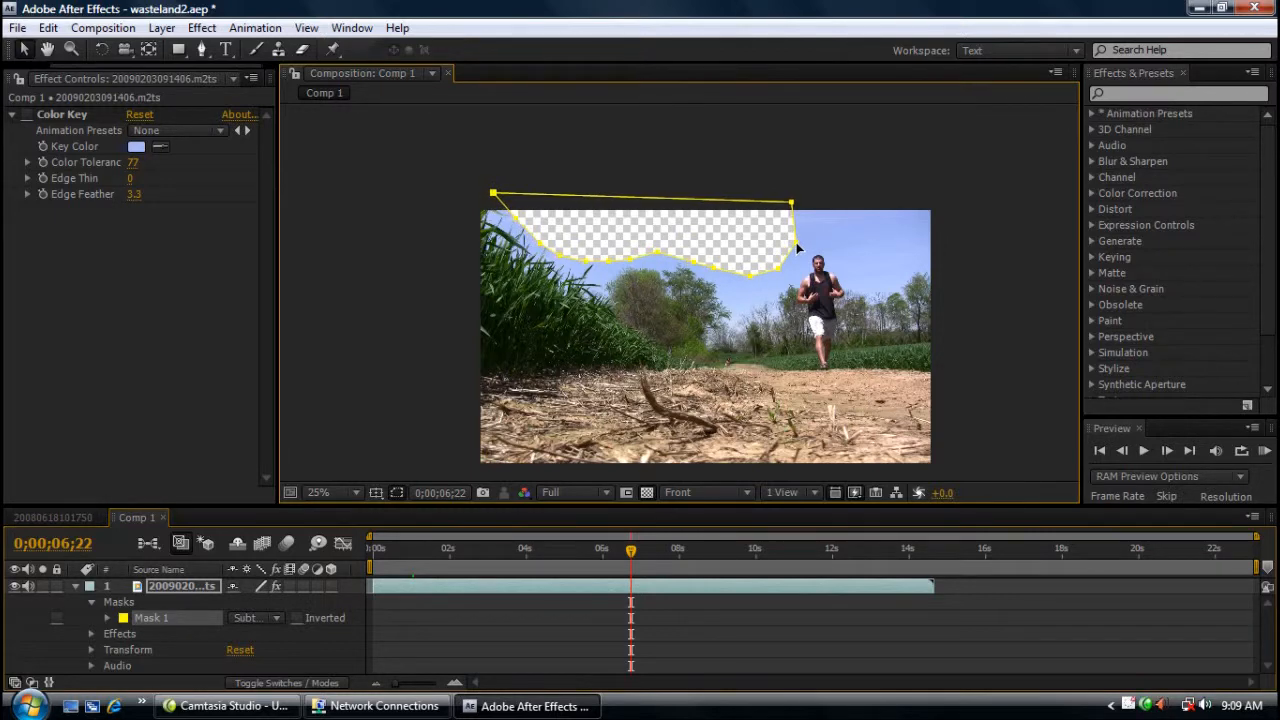
pyautogui.moveTo(631, 552); pyautogui.dragTo(551, 560)
pyautogui.click(308, 322)
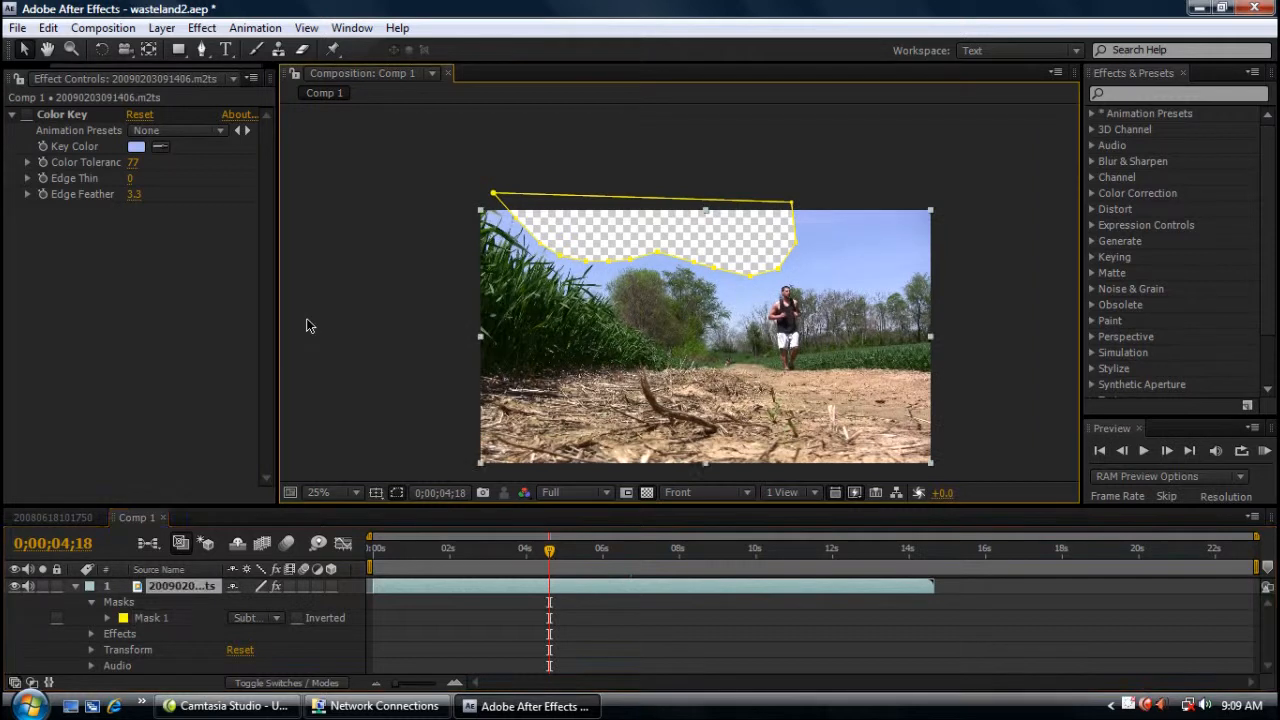
# Step: Soften the sky mask's edge with a Mask Feather of 186 pixels and collapse the clip's layer properties
pyautogui.click(106, 619)
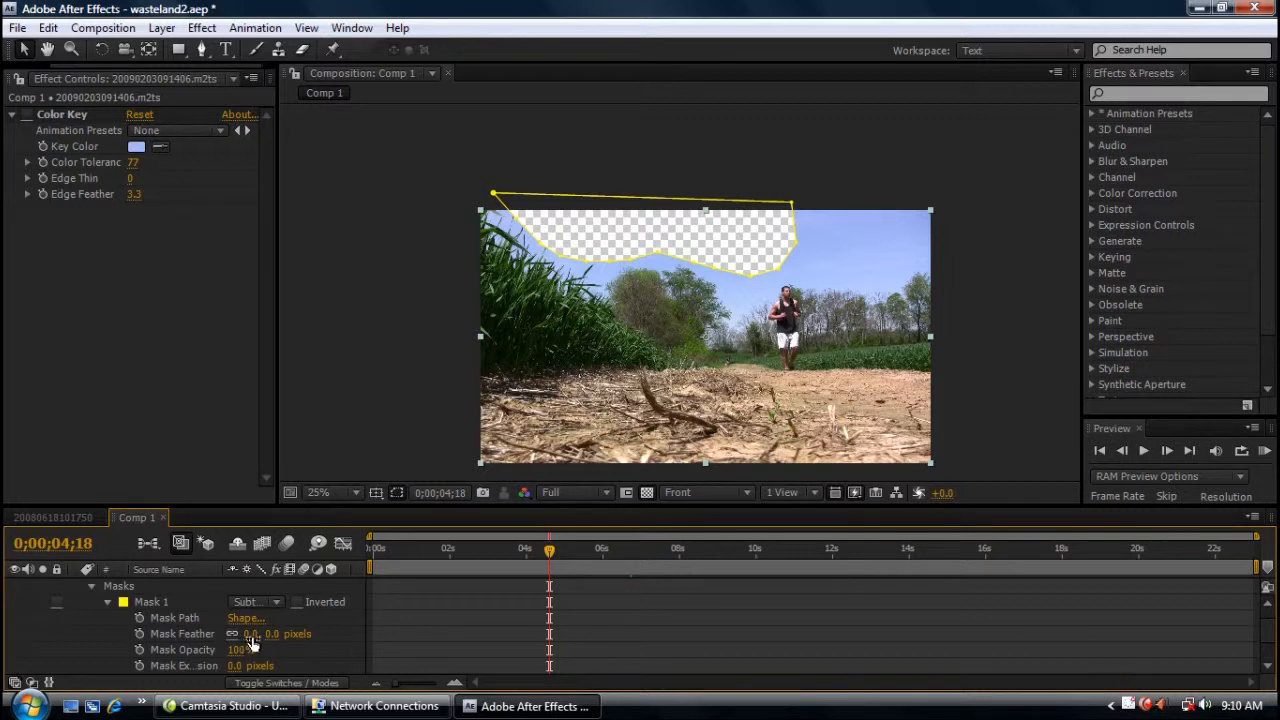
pyautogui.moveTo(252, 634); pyautogui.dragTo(437, 638)
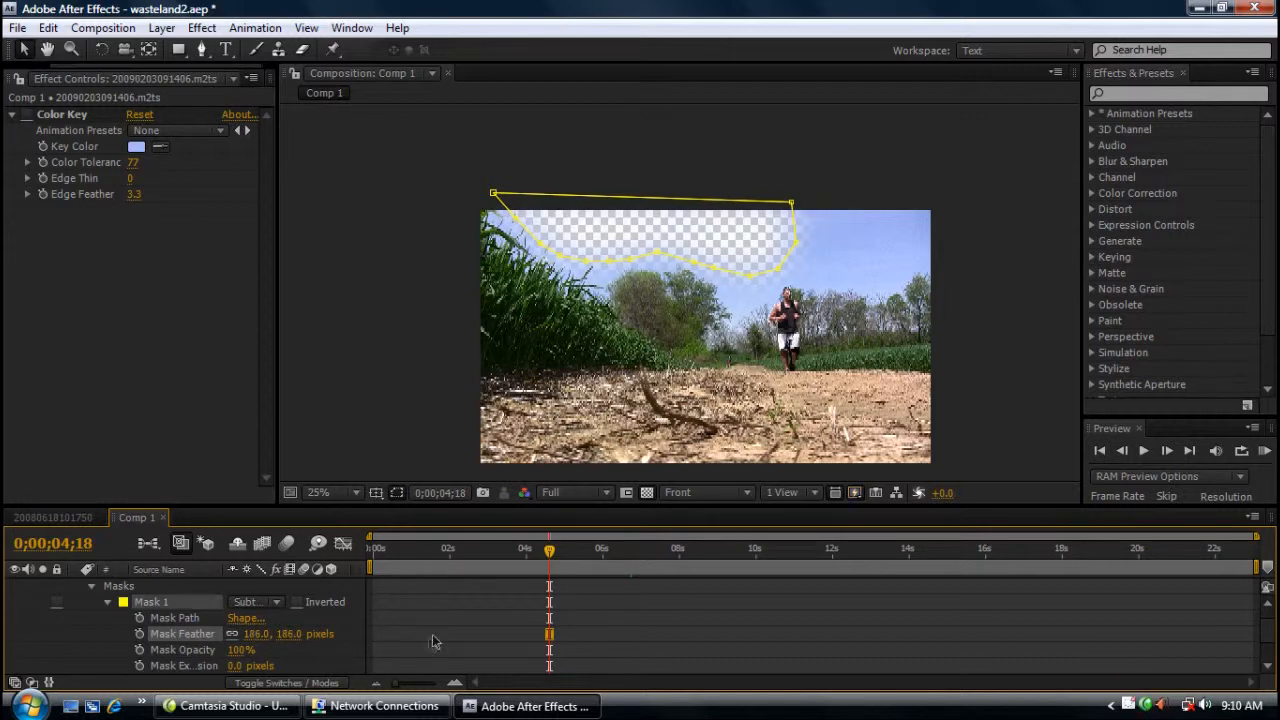
pyautogui.click(959, 364)
pyautogui.click(959, 356)
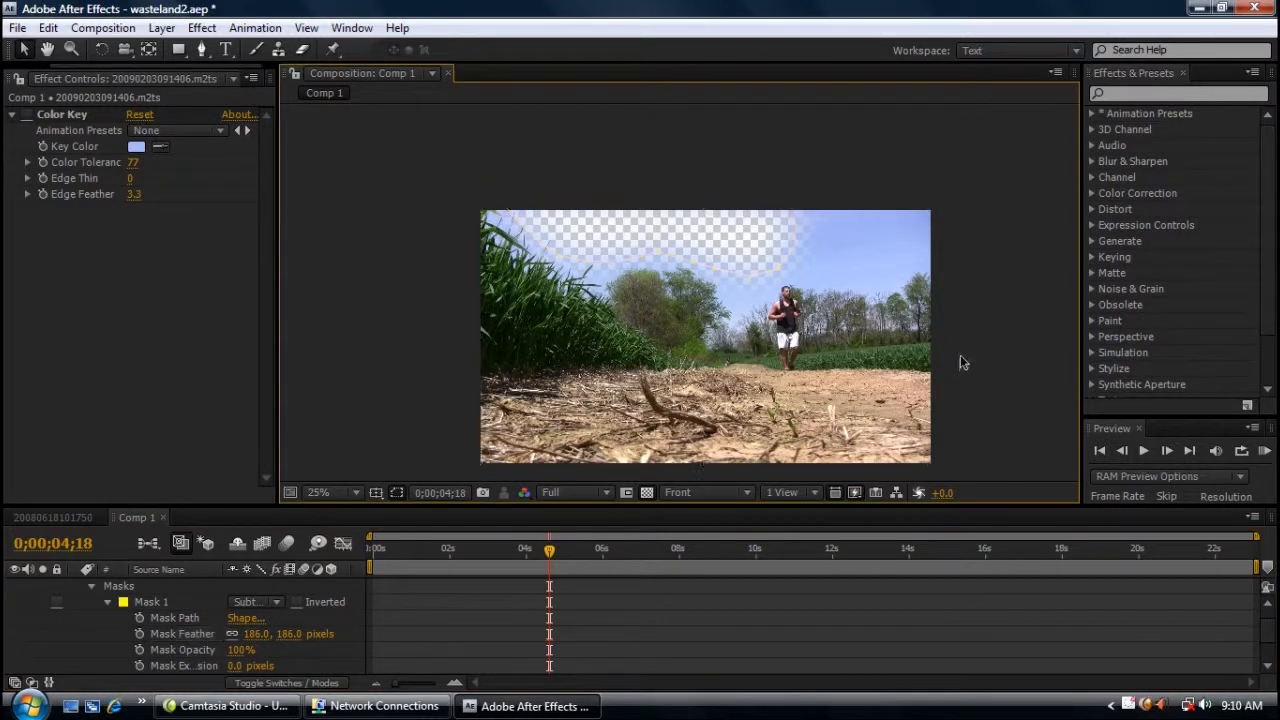
pyautogui.press('.')
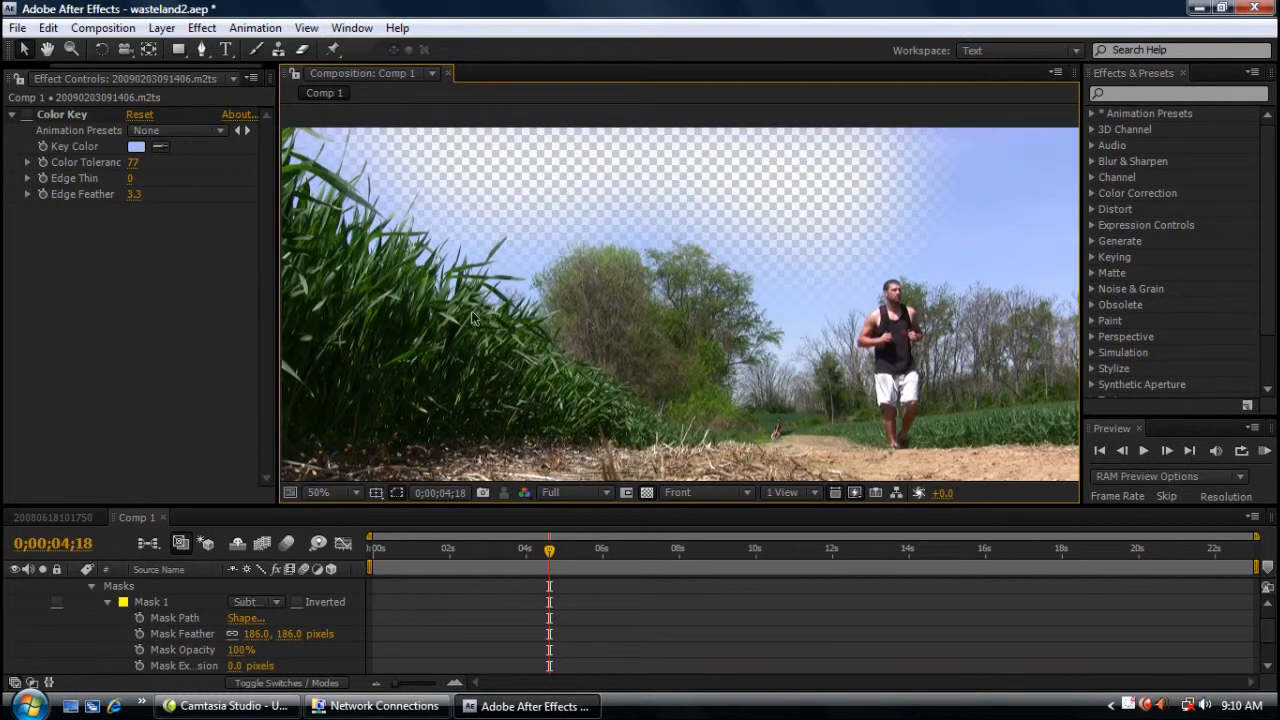
pyautogui.press(',')
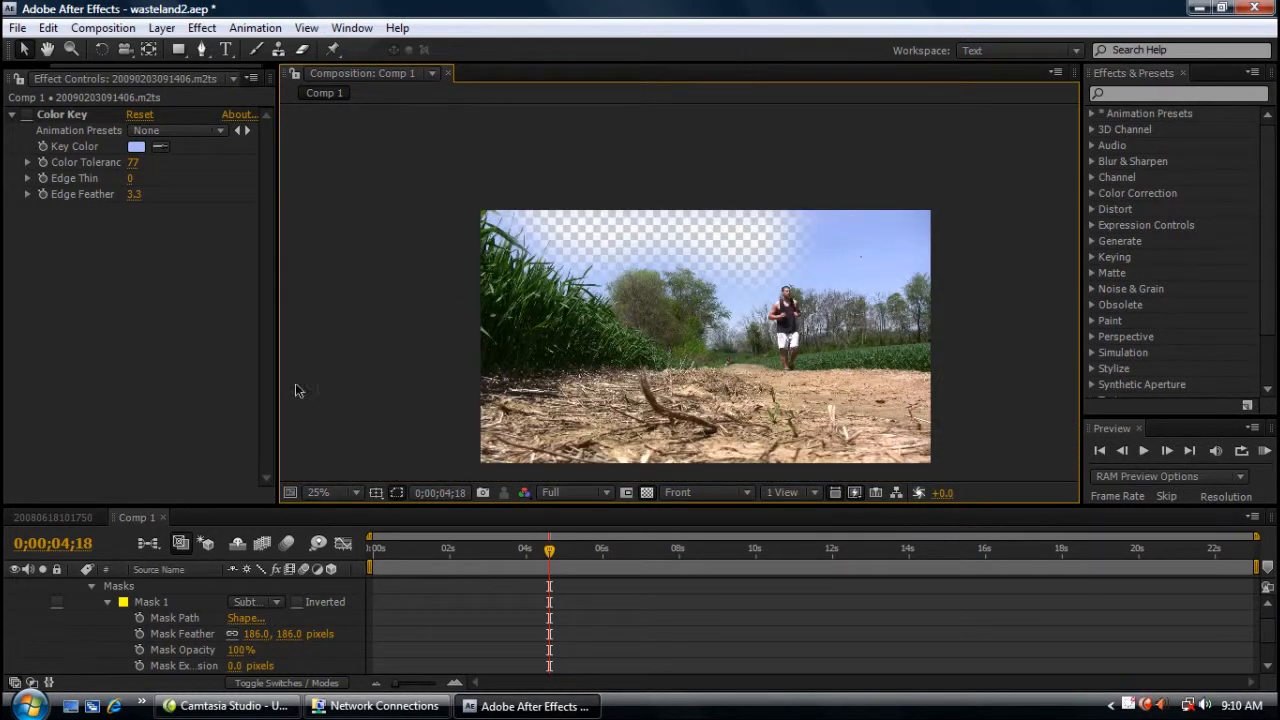
pyautogui.scroll(1, 98, 614)
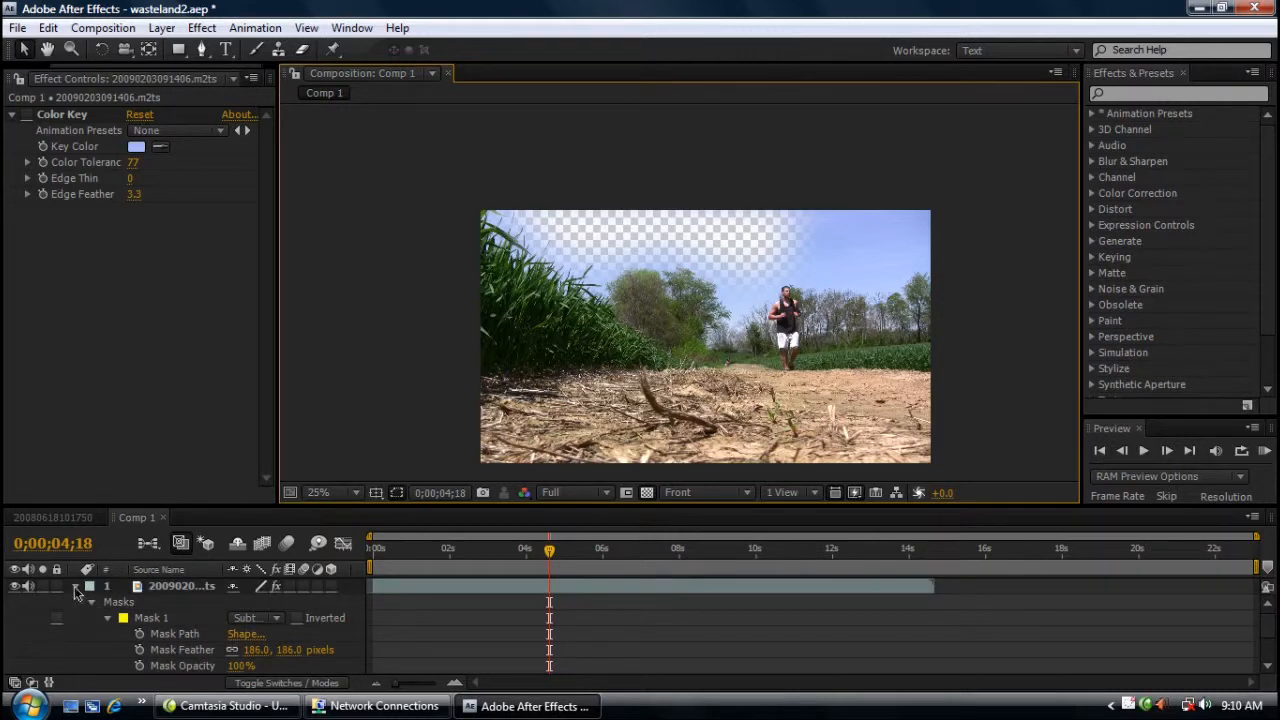
pyautogui.click(76, 588)
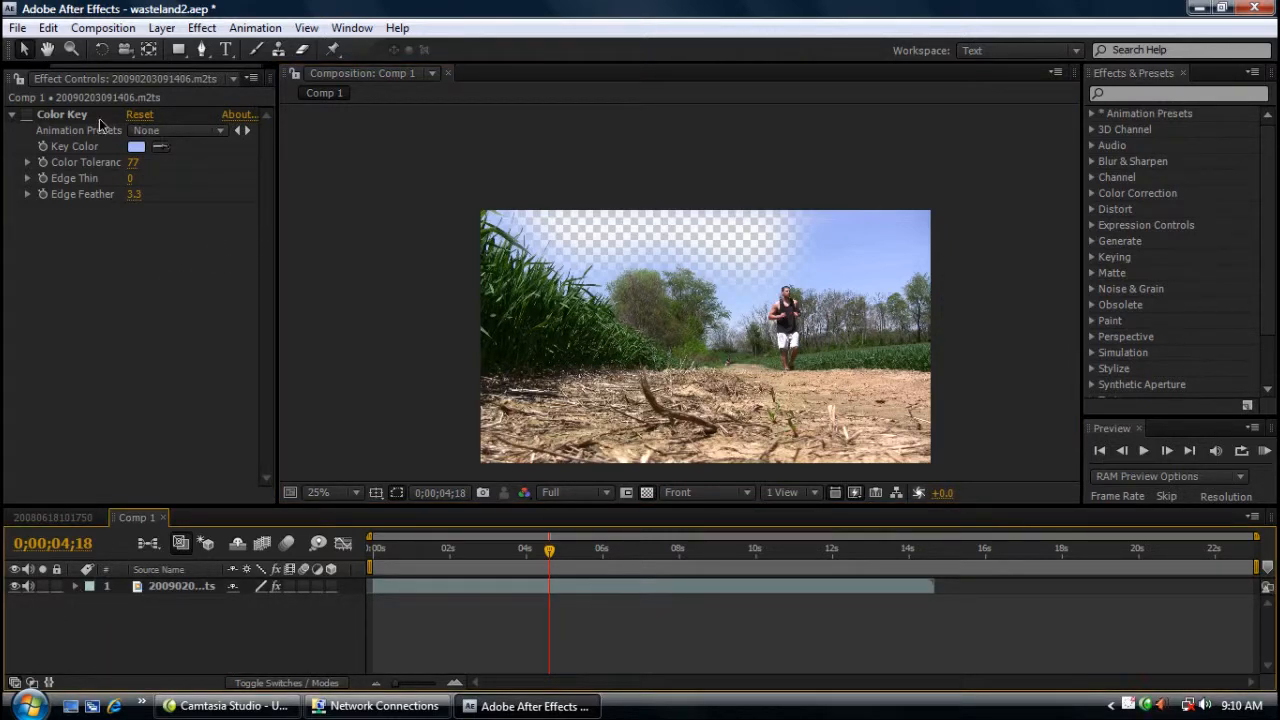
# Step: Find the broken-down city JPEG among the project footage and add it to Comp 1 beneath the runner clip
pyautogui.moveTo(106, 66); pyautogui.dragTo(49, 69)
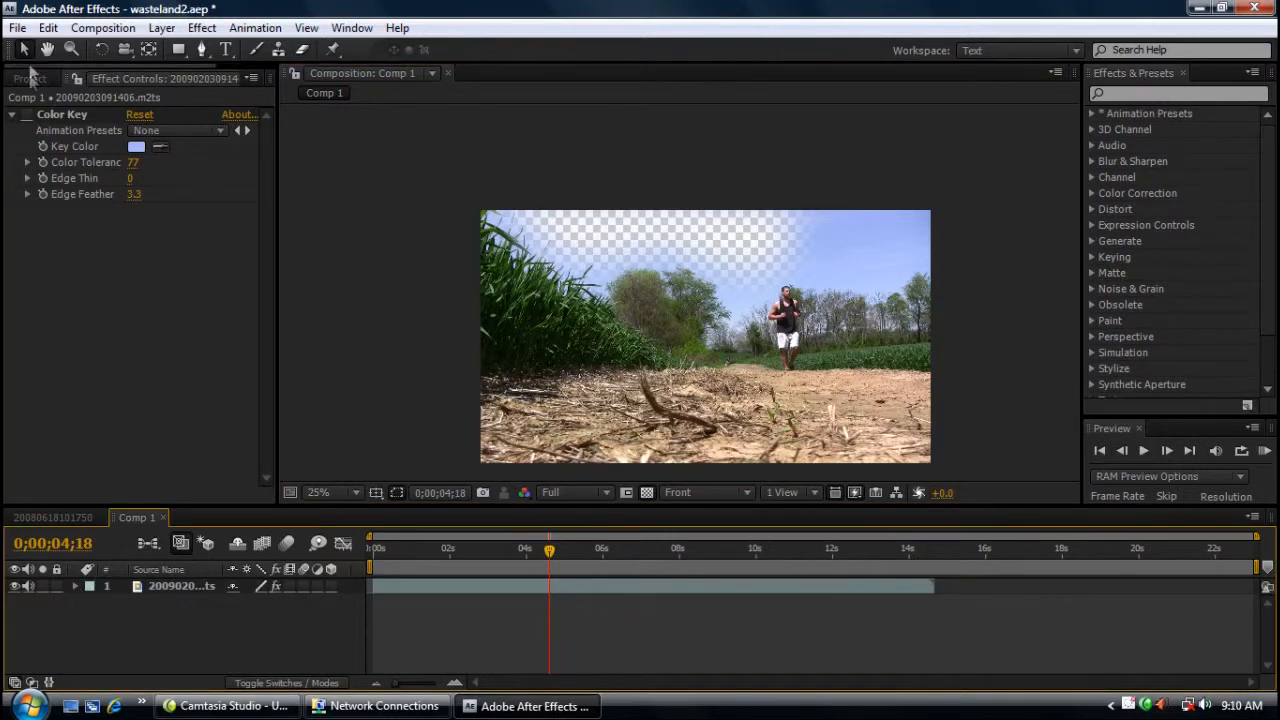
pyautogui.click(30, 78)
pyautogui.click(82, 353)
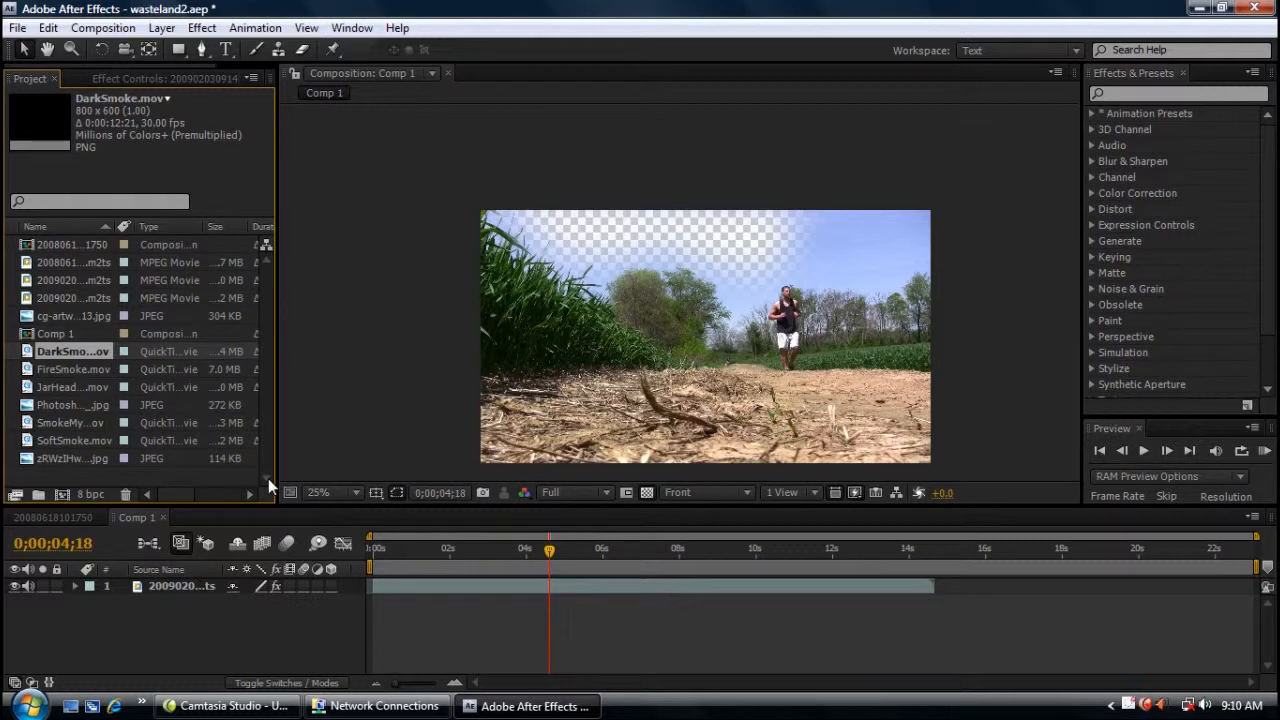
pyautogui.click(83, 462)
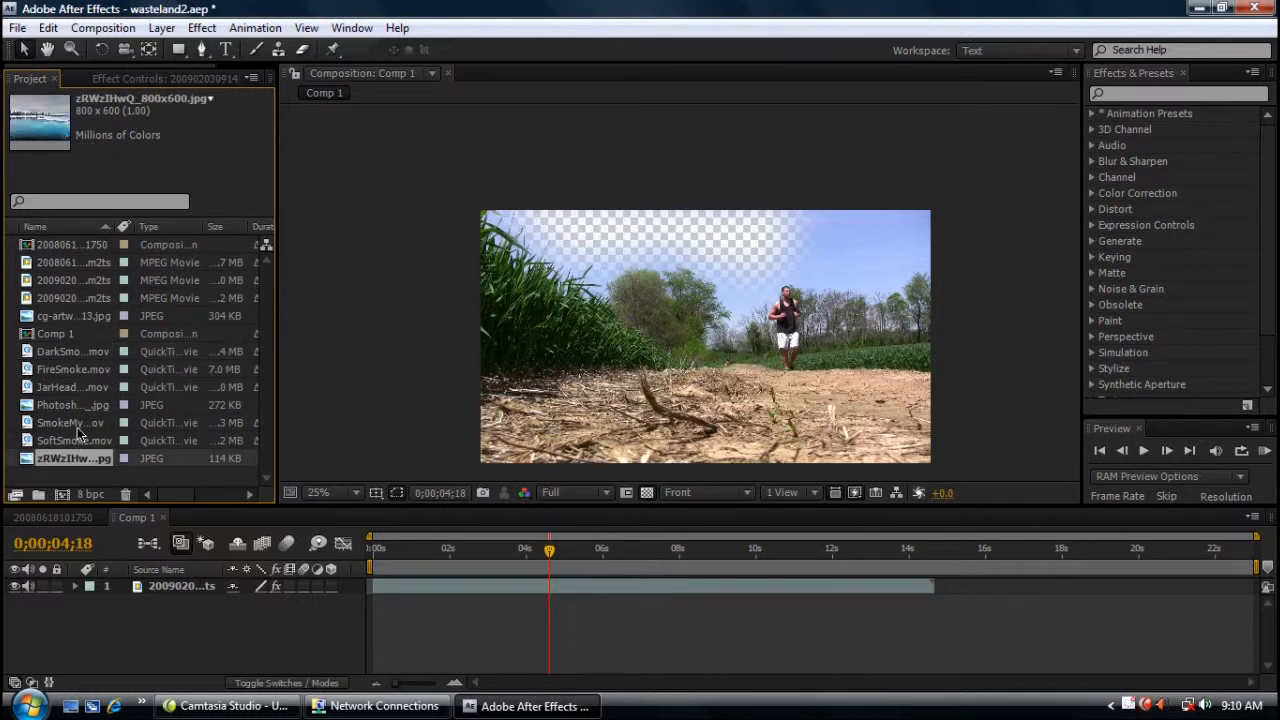
pyautogui.click(75, 372)
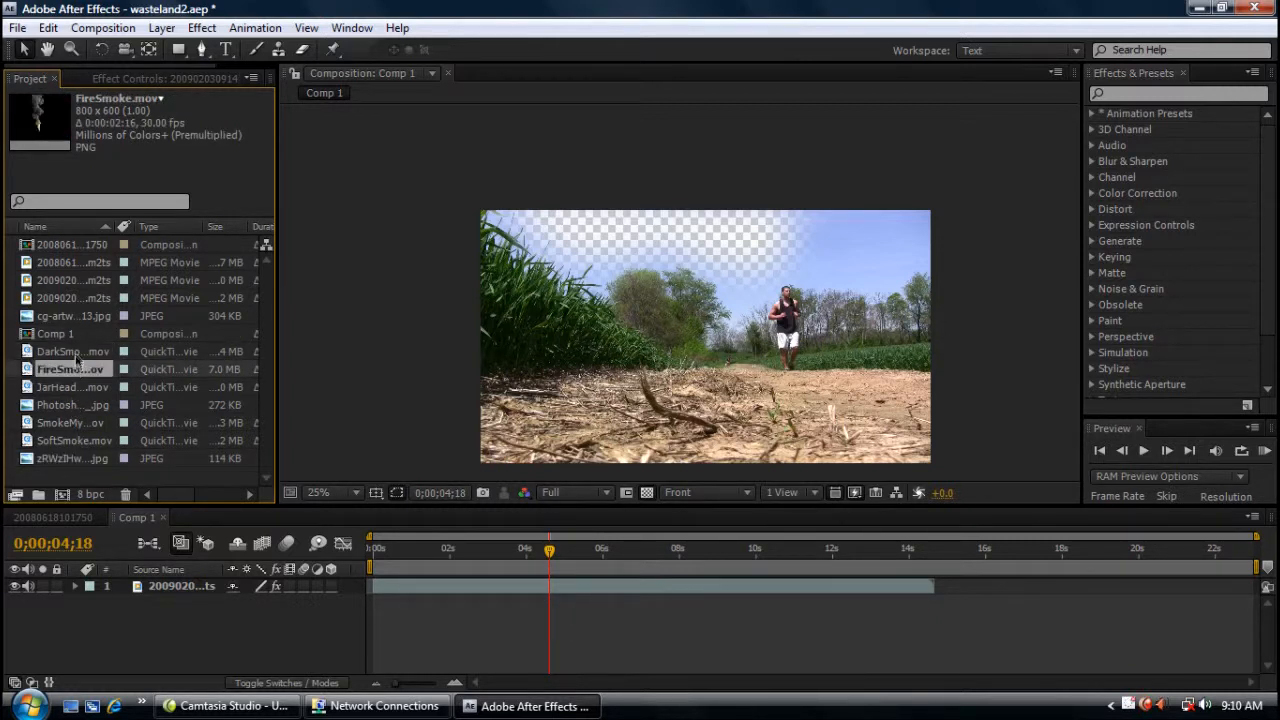
pyautogui.click(57, 336)
pyautogui.click(90, 300)
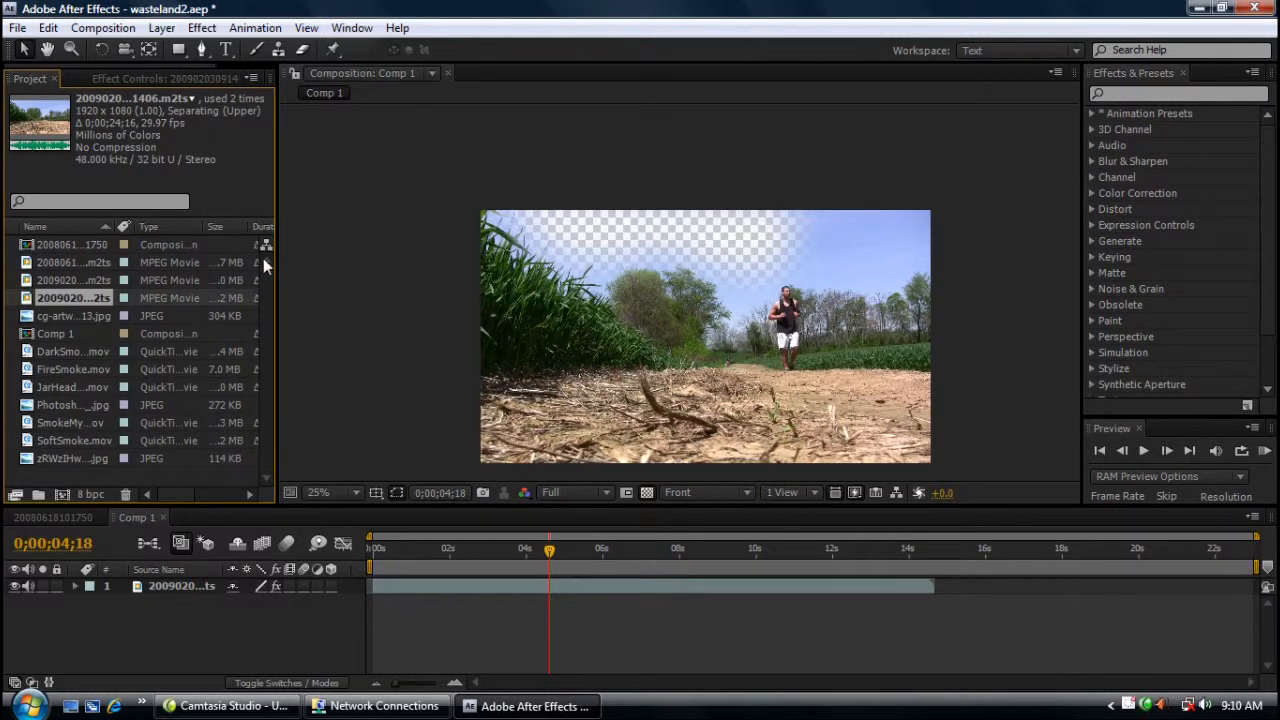
pyautogui.click(89, 402)
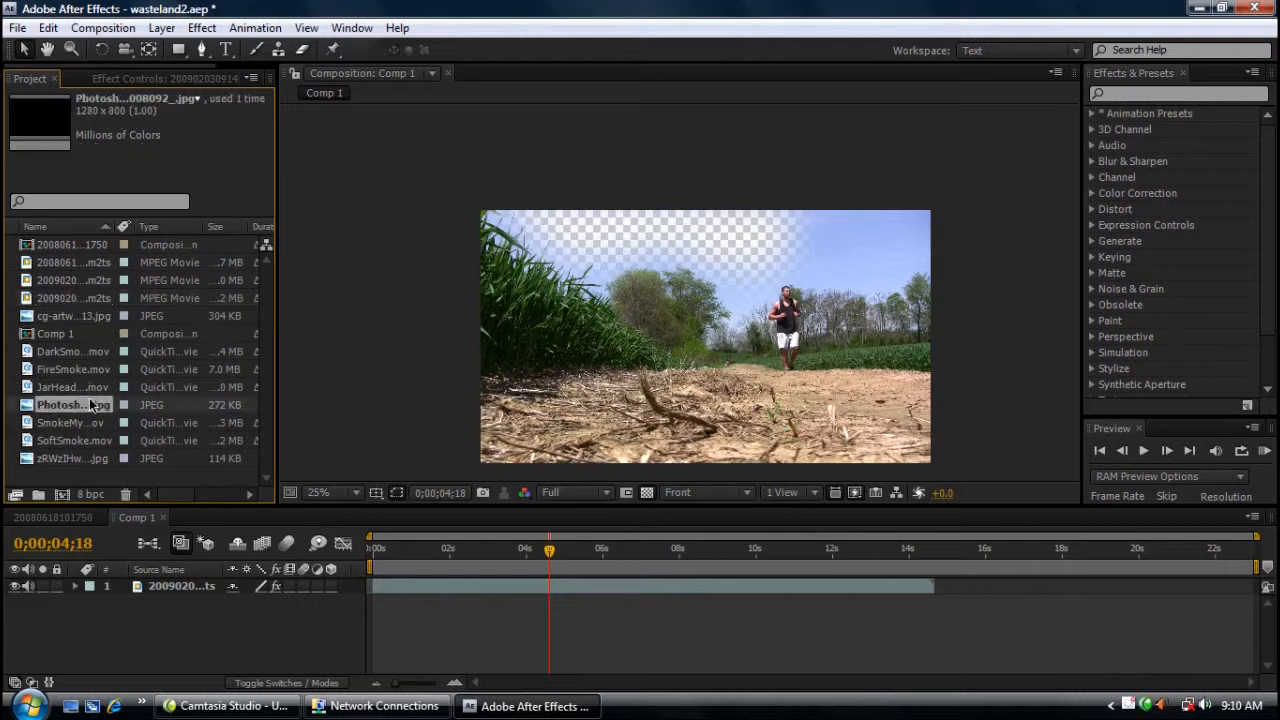
pyautogui.moveTo(97, 408); pyautogui.dragTo(110, 610)
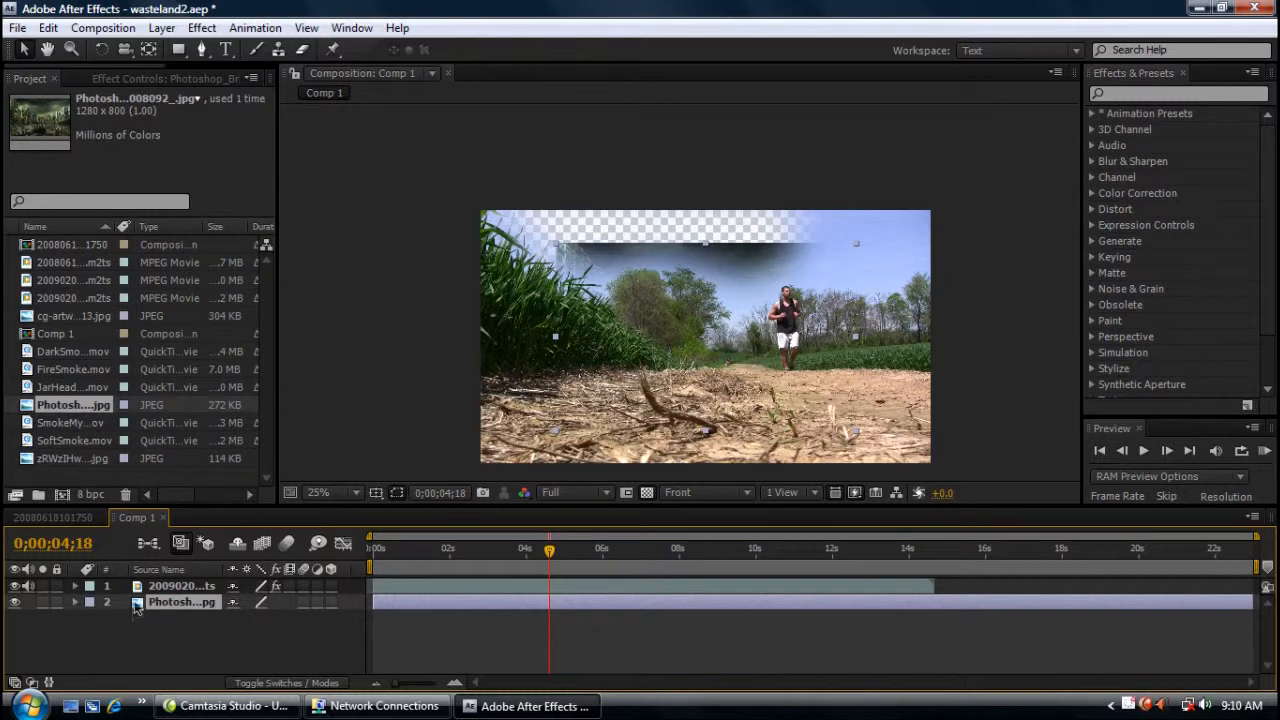
# Step: Enlarge the city image and position it so its skyline and dark clouds fill the masked-out sky
pyautogui.moveTo(618, 261)
pyautogui.mouseDown()
pyautogui.moveTo(572, 231)
pyautogui.moveTo(618, 245)
pyautogui.moveTo(591, 129)
pyautogui.moveTo(614, 246)
pyautogui.mouseUp()
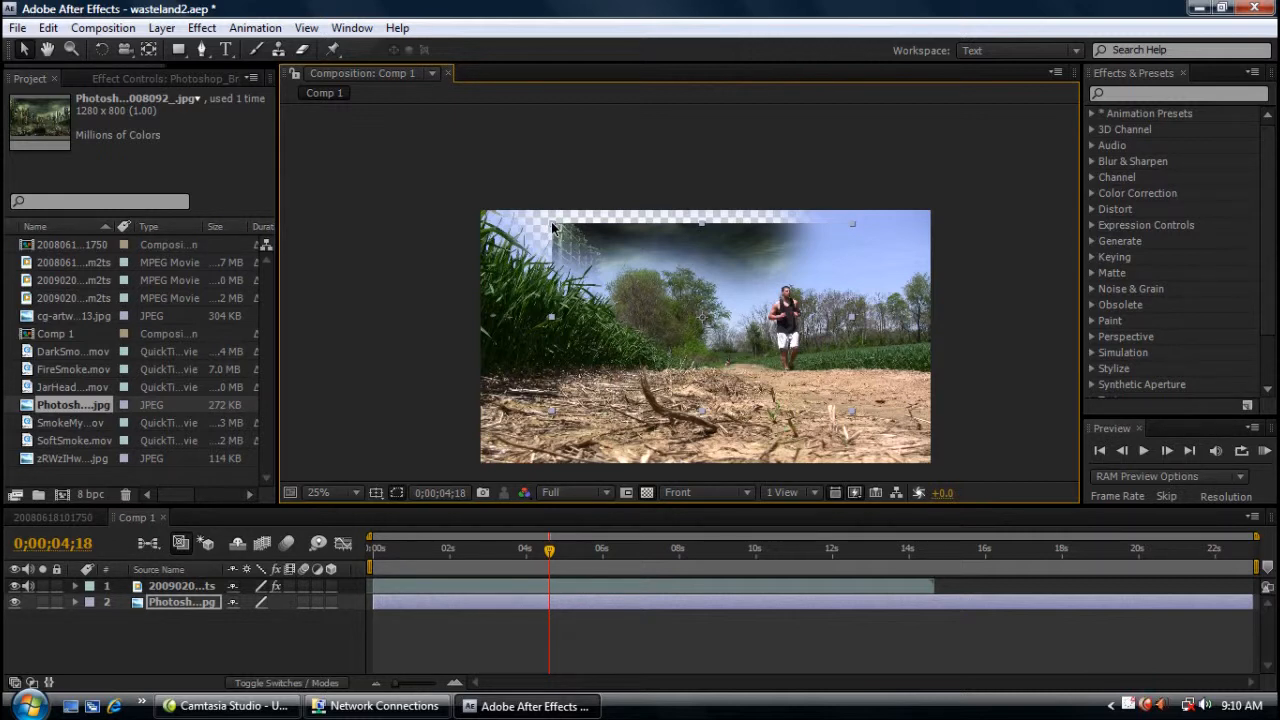
pyautogui.moveTo(552, 228); pyautogui.dragTo(414, 172)
pyautogui.moveTo(660, 320); pyautogui.dragTo(636, 308)
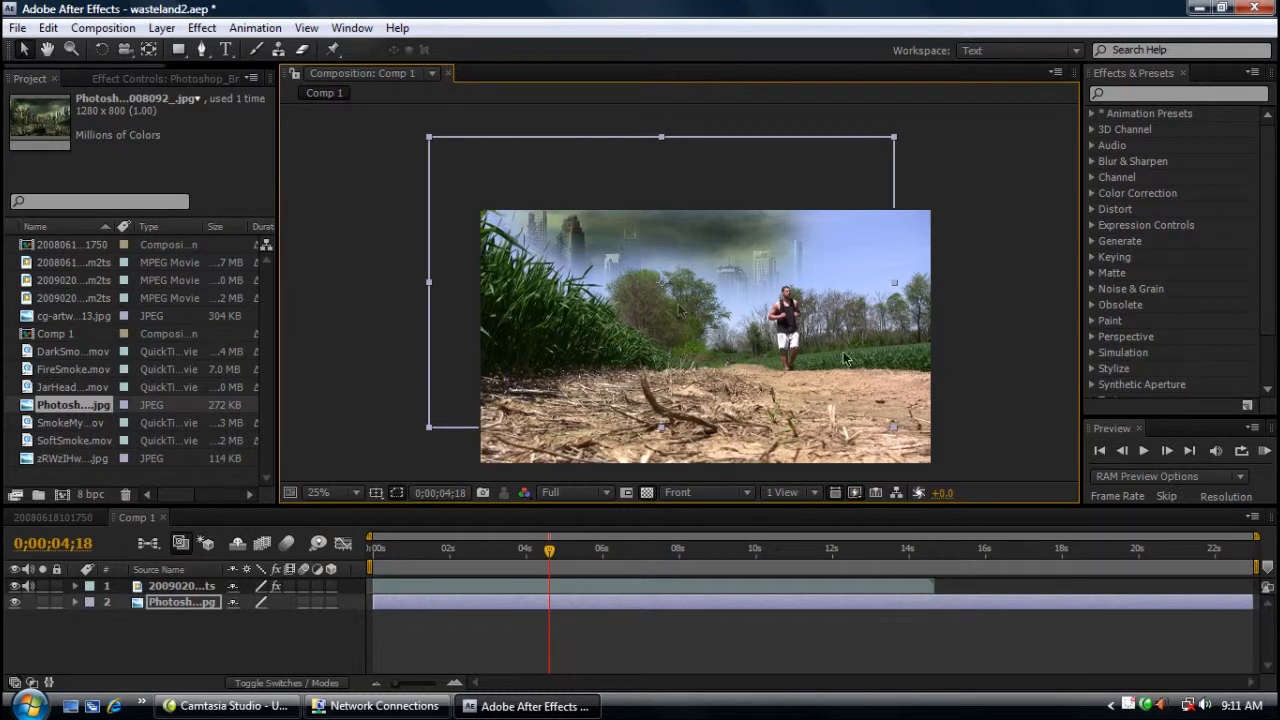
pyautogui.scroll(2, 682, 310)
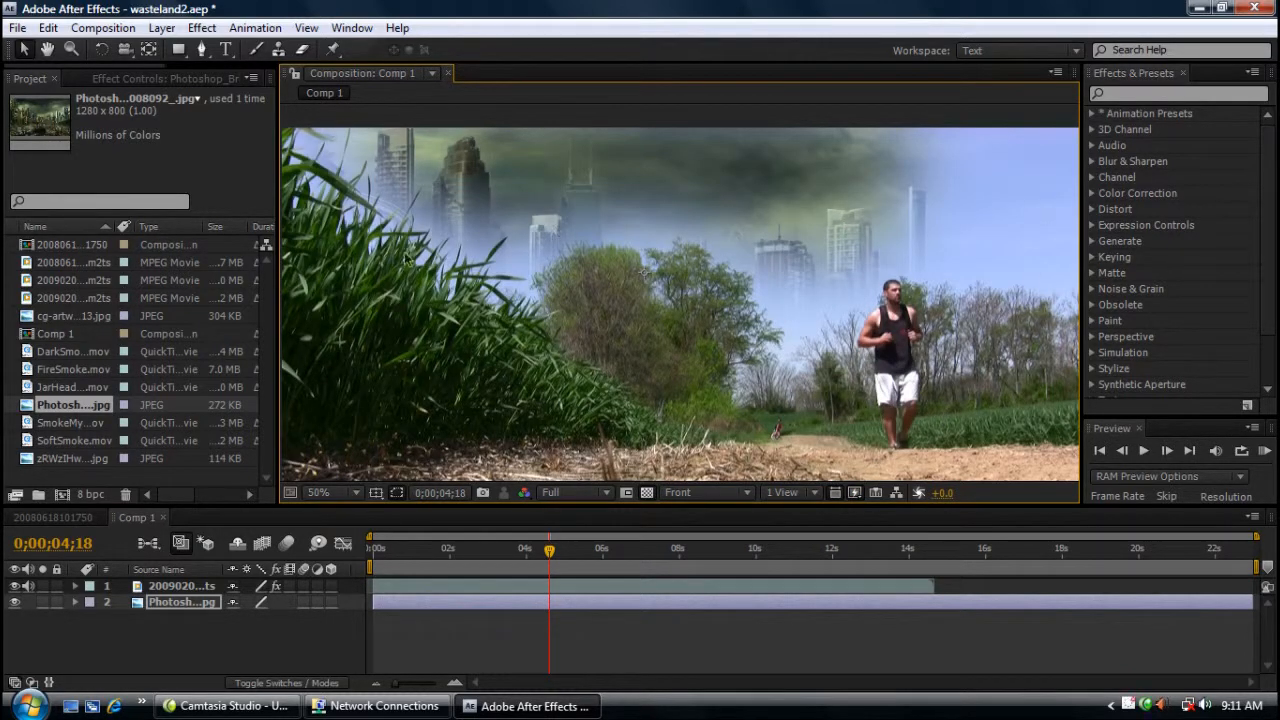
pyautogui.scroll(-2, 907, 261)
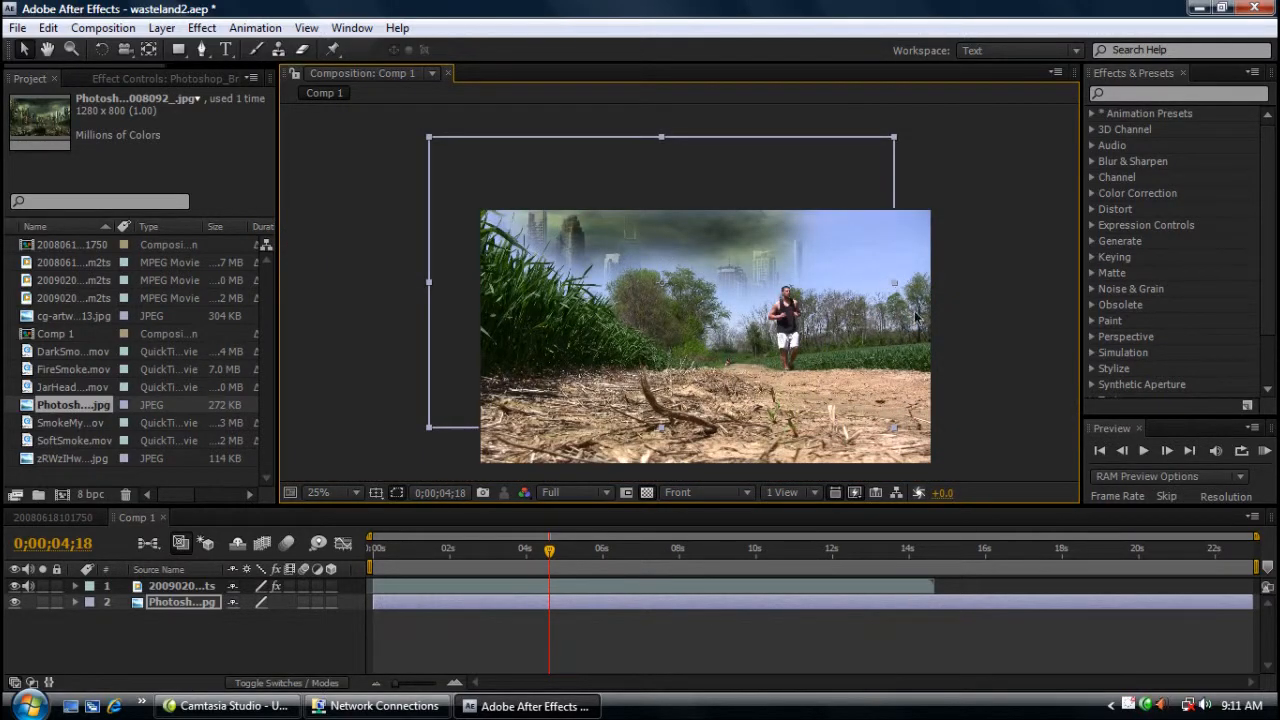
pyautogui.scroll(2, 814, 301)
pyautogui.scroll(-2, 814, 301)
# Step: Apply the CC Toner color correction effect to both the runner clip and the city image together
pyautogui.click(172, 643)
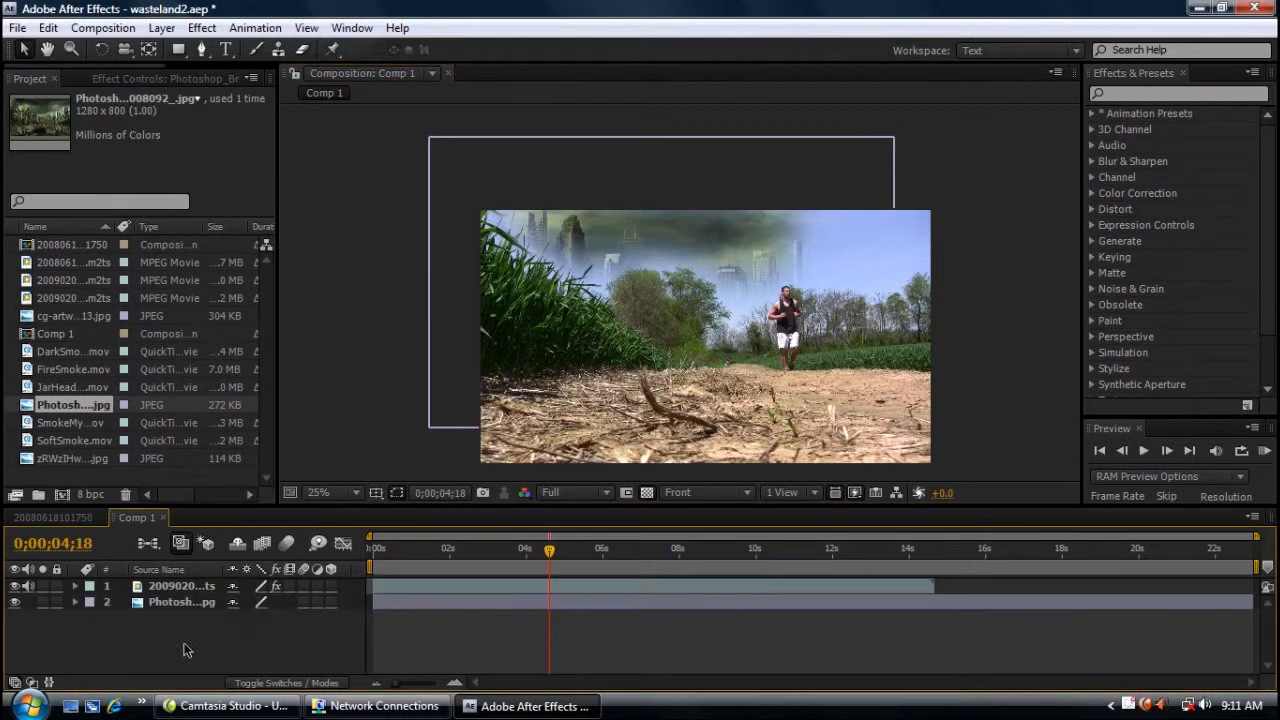
pyautogui.moveTo(200, 632); pyautogui.dragTo(157, 592)
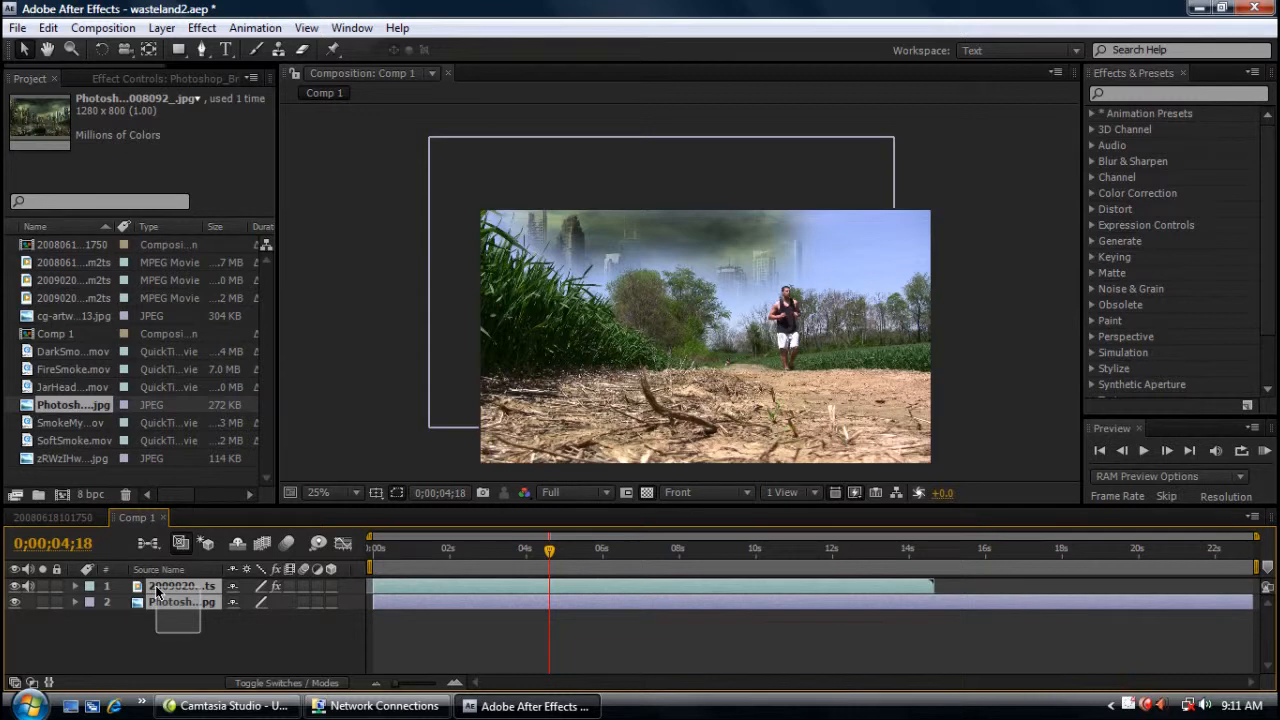
pyautogui.moveTo(157, 592); pyautogui.dragTo(157, 592)
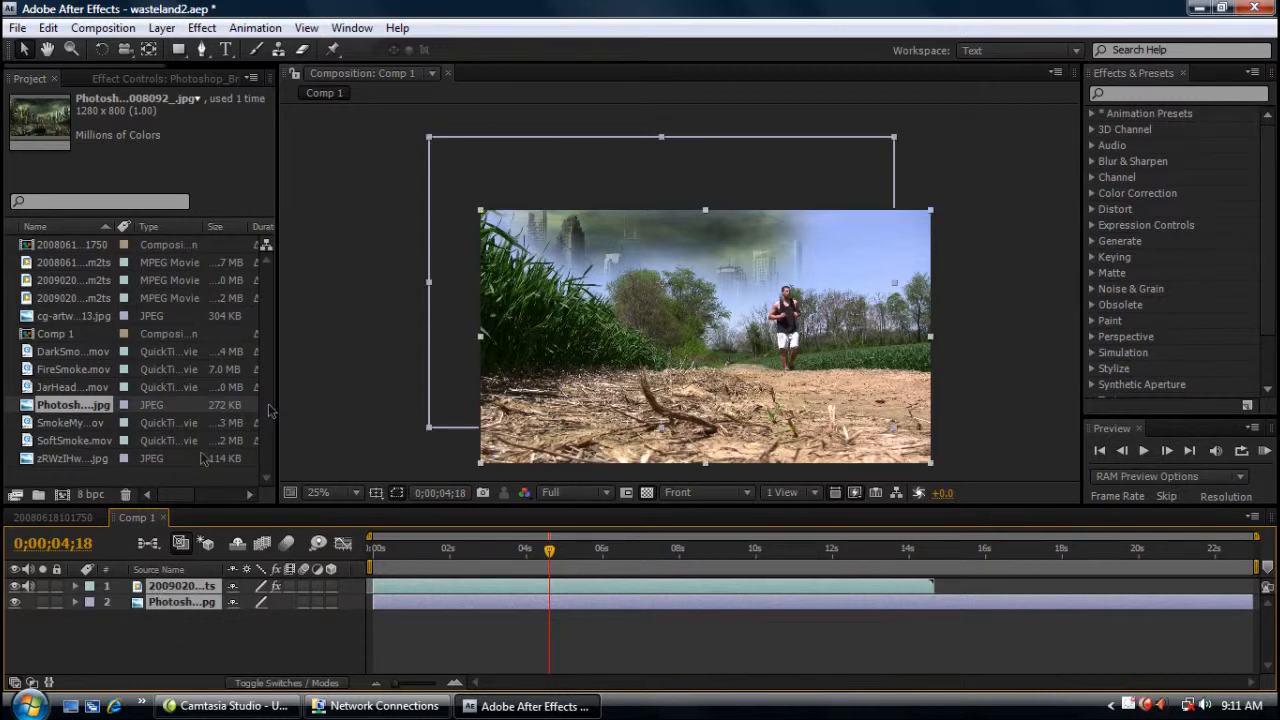
pyautogui.click(202, 28)
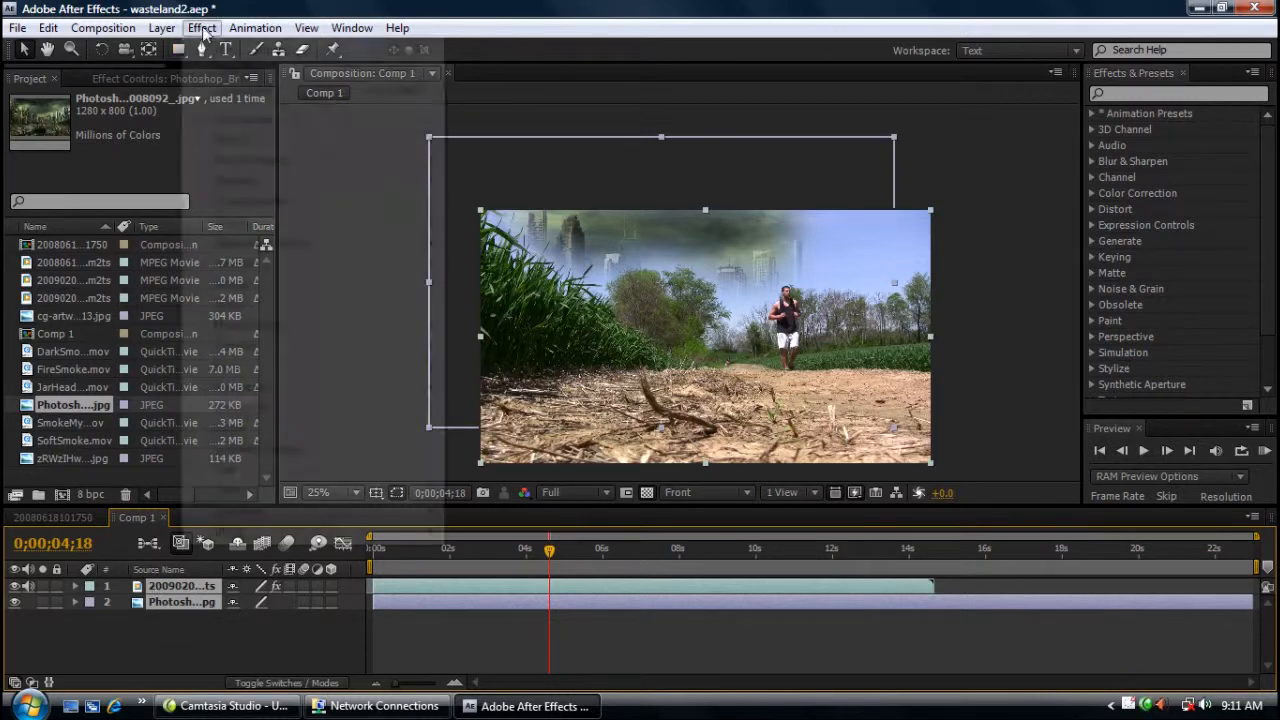
pyautogui.moveTo(258, 206)
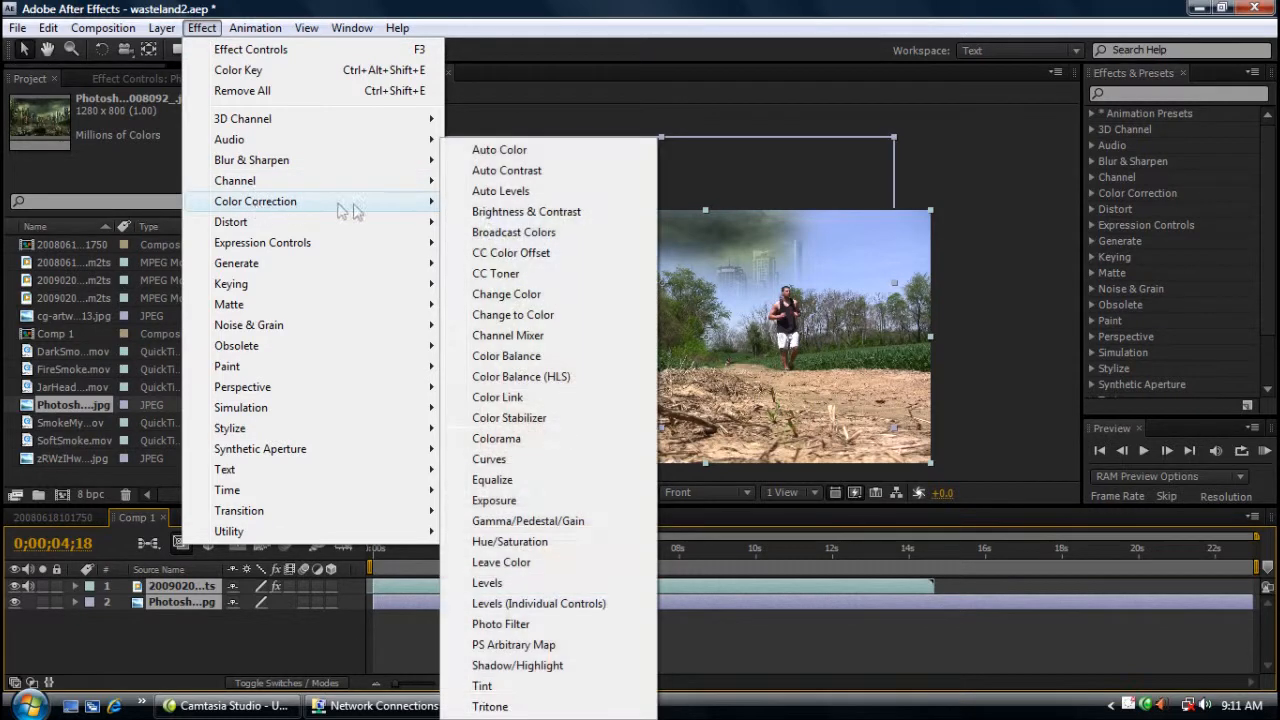
pyautogui.click(509, 275)
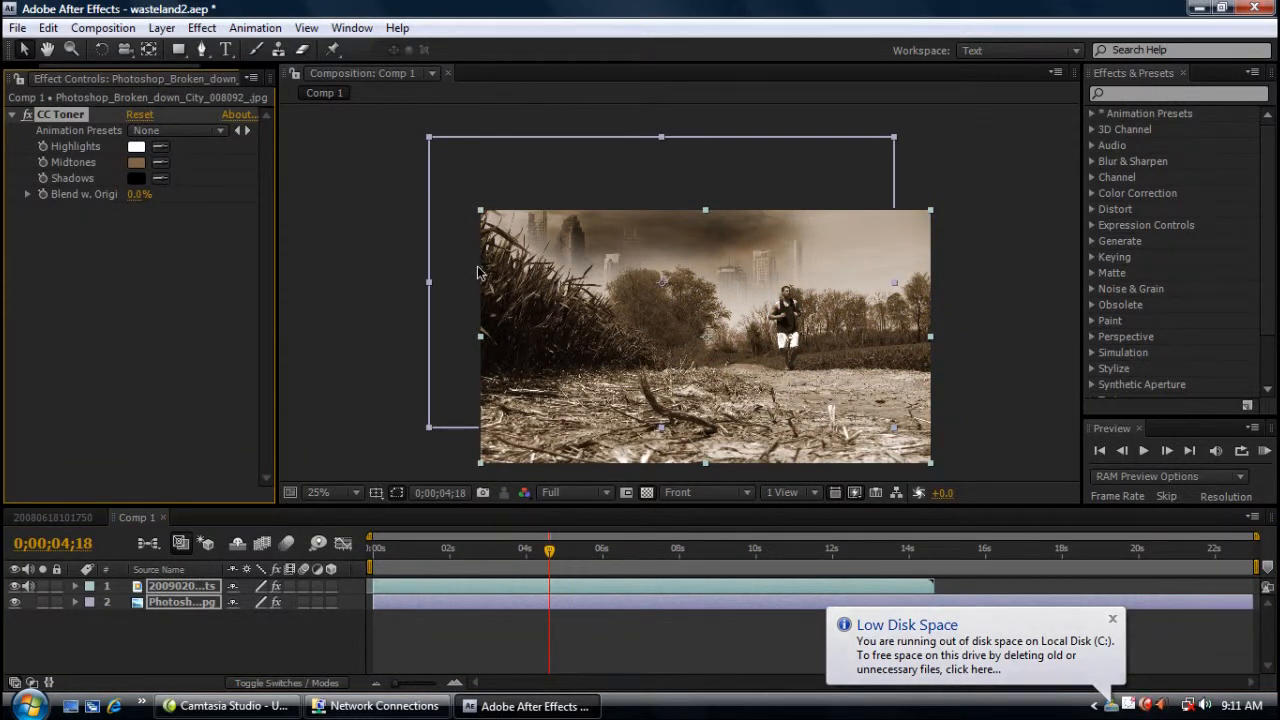
pyautogui.scroll(2, 838, 271)
pyautogui.scroll(-2, 840, 271)
pyautogui.scroll(2, 940, 293)
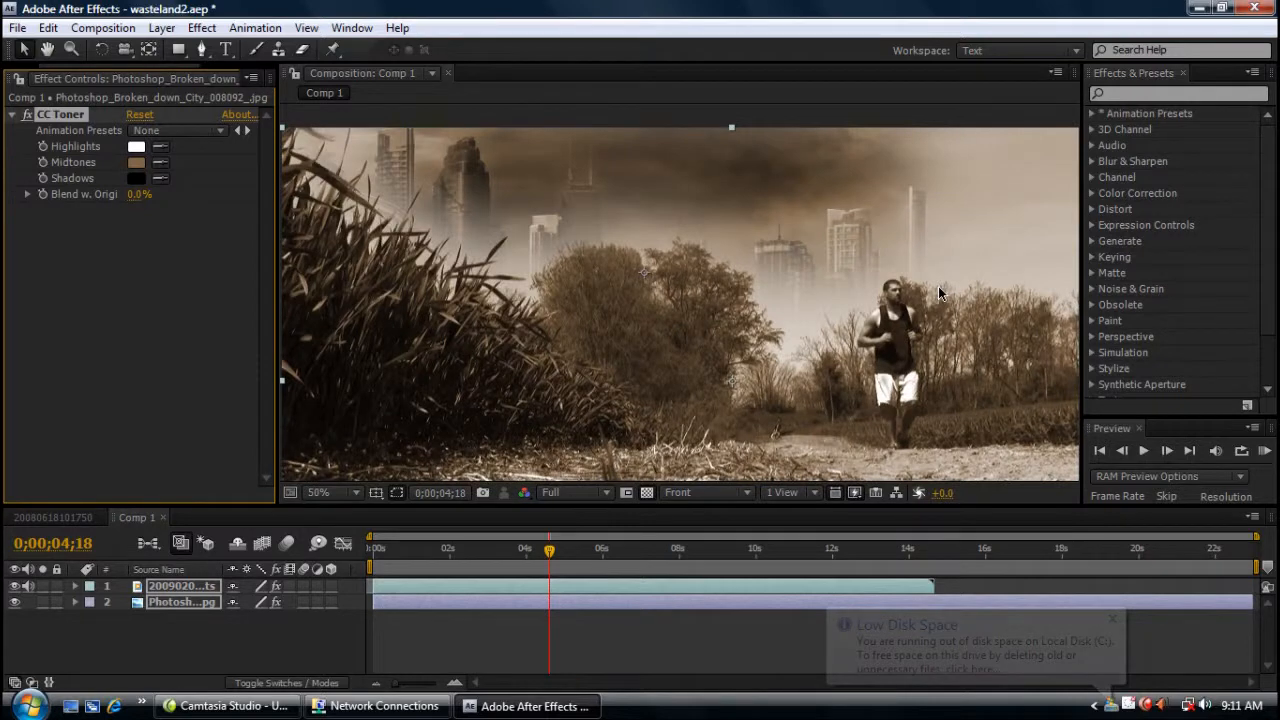
pyautogui.scroll(-2, 938, 286)
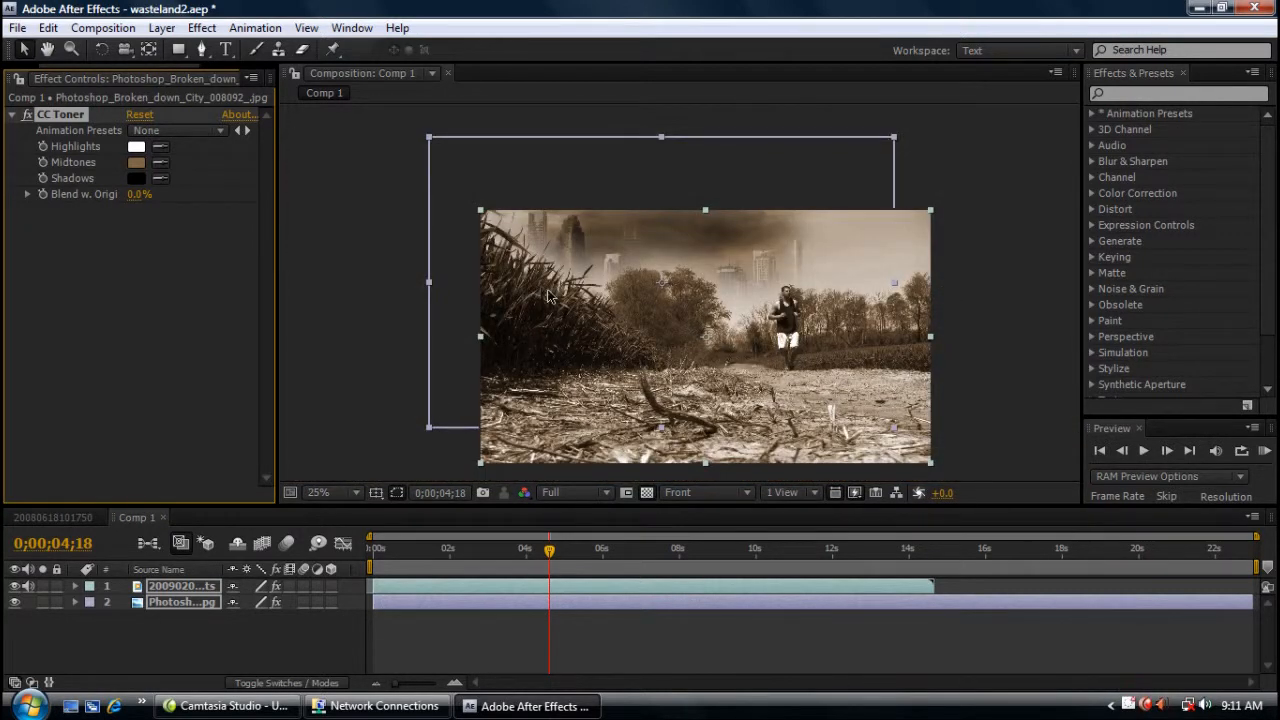
pyautogui.scroll(2, 592, 308)
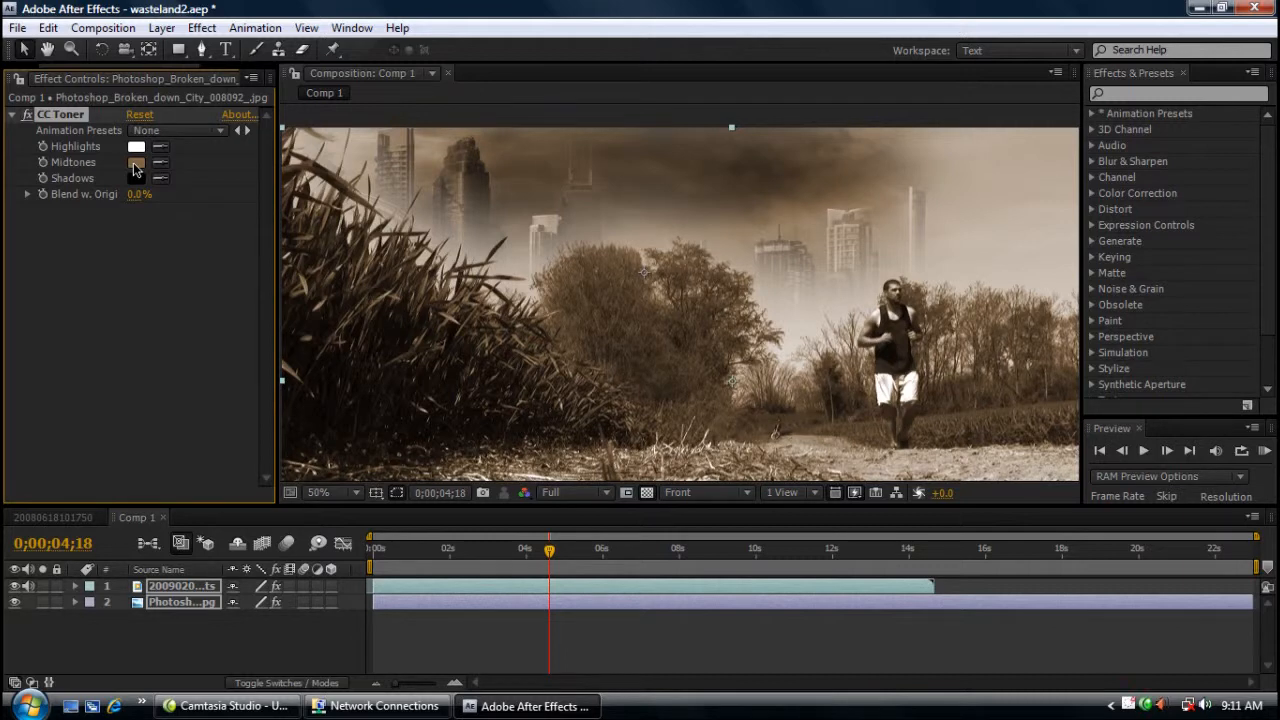
# Step: Try a brighter violet-blue Midtones color in CC Toner on both layers
pyautogui.click(136, 165)
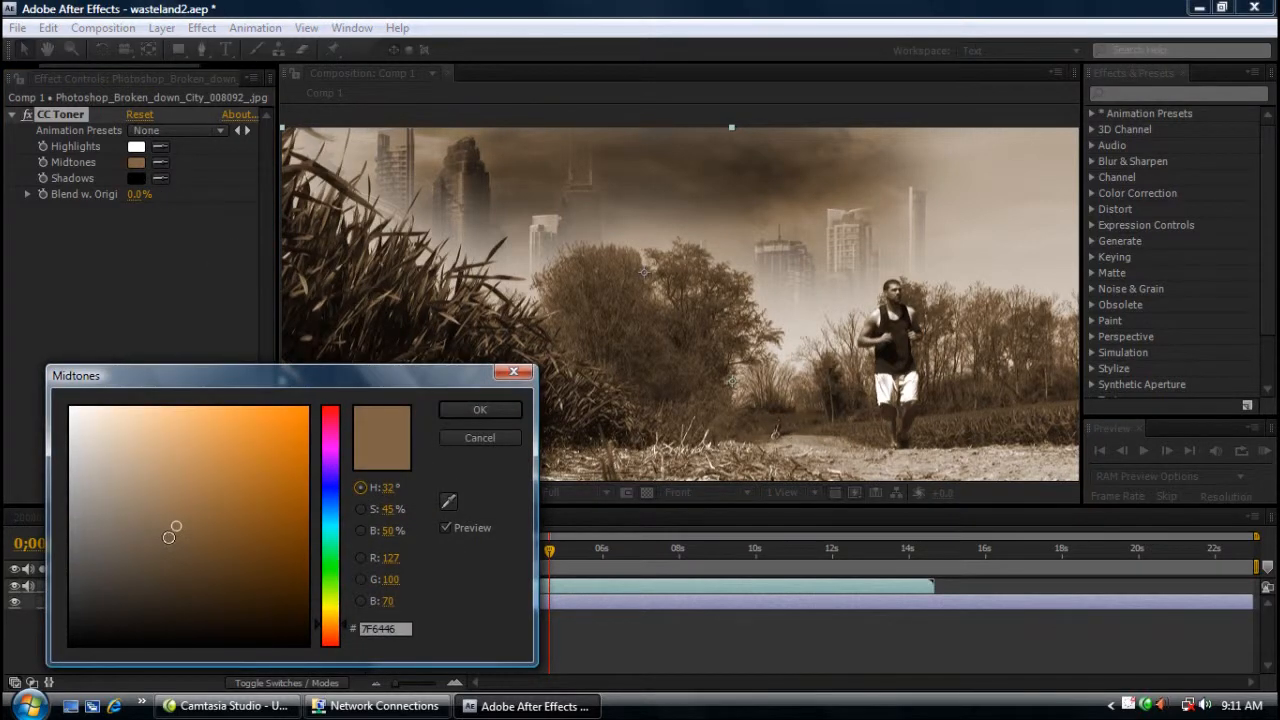
pyautogui.moveTo(176, 527)
pyautogui.mouseDown()
pyautogui.moveTo(220, 556)
pyautogui.moveTo(270, 478)
pyautogui.moveTo(283, 482)
pyautogui.moveTo(280, 563)
pyautogui.moveTo(133, 589)
pyautogui.moveTo(167, 569)
pyautogui.moveTo(170, 445)
pyautogui.moveTo(216, 494)
pyautogui.mouseUp()
pyautogui.moveTo(334, 504); pyautogui.dragTo(335, 479)
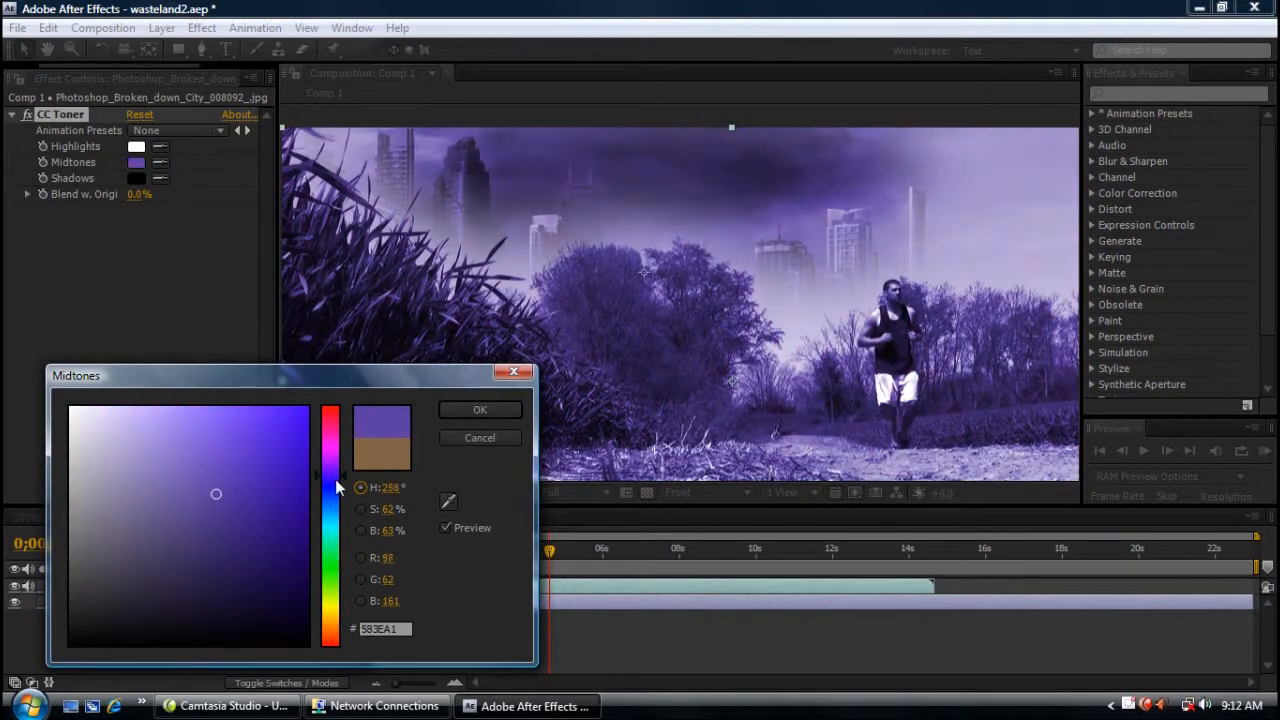
pyautogui.moveTo(212, 496)
pyautogui.mouseDown()
pyautogui.moveTo(183, 438)
pyautogui.moveTo(118, 478)
pyautogui.moveTo(128, 488)
pyautogui.moveTo(163, 443)
pyautogui.moveTo(224, 446)
pyautogui.mouseUp()
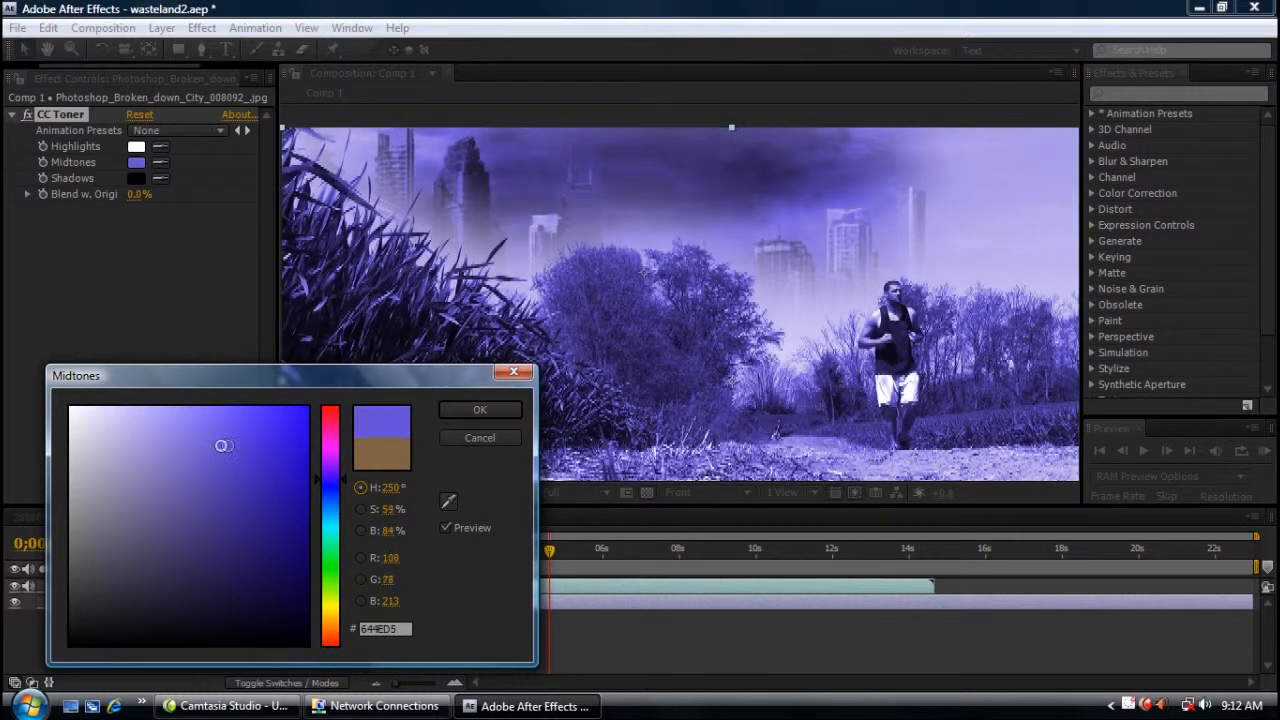
# Step: Restore the original brown Midtones color and shift it to a more saturated brown, hex 855F35, on both layers
pyautogui.click(370, 463)
pyautogui.moveTo(174, 525)
pyautogui.mouseDown()
pyautogui.moveTo(177, 551)
pyautogui.moveTo(153, 538)
pyautogui.moveTo(213, 520)
pyautogui.mouseUp()
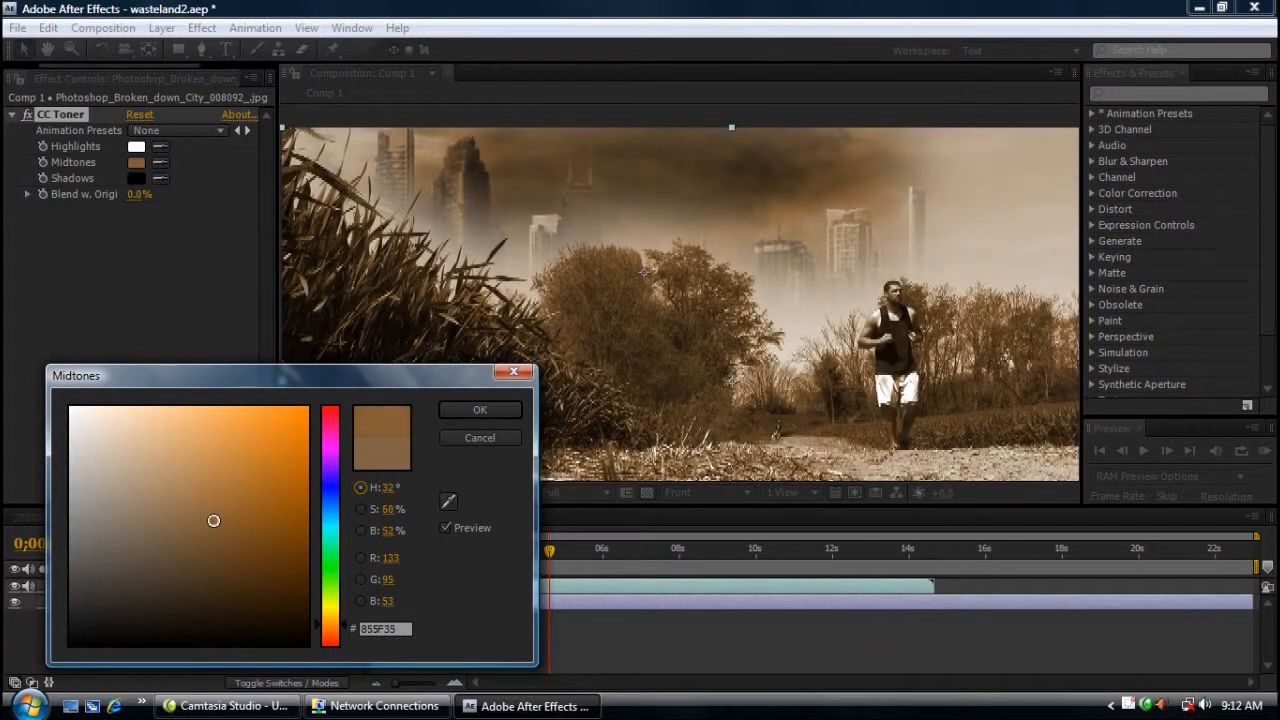
pyautogui.click(501, 411)
pyautogui.scroll(-1, 680, 300)
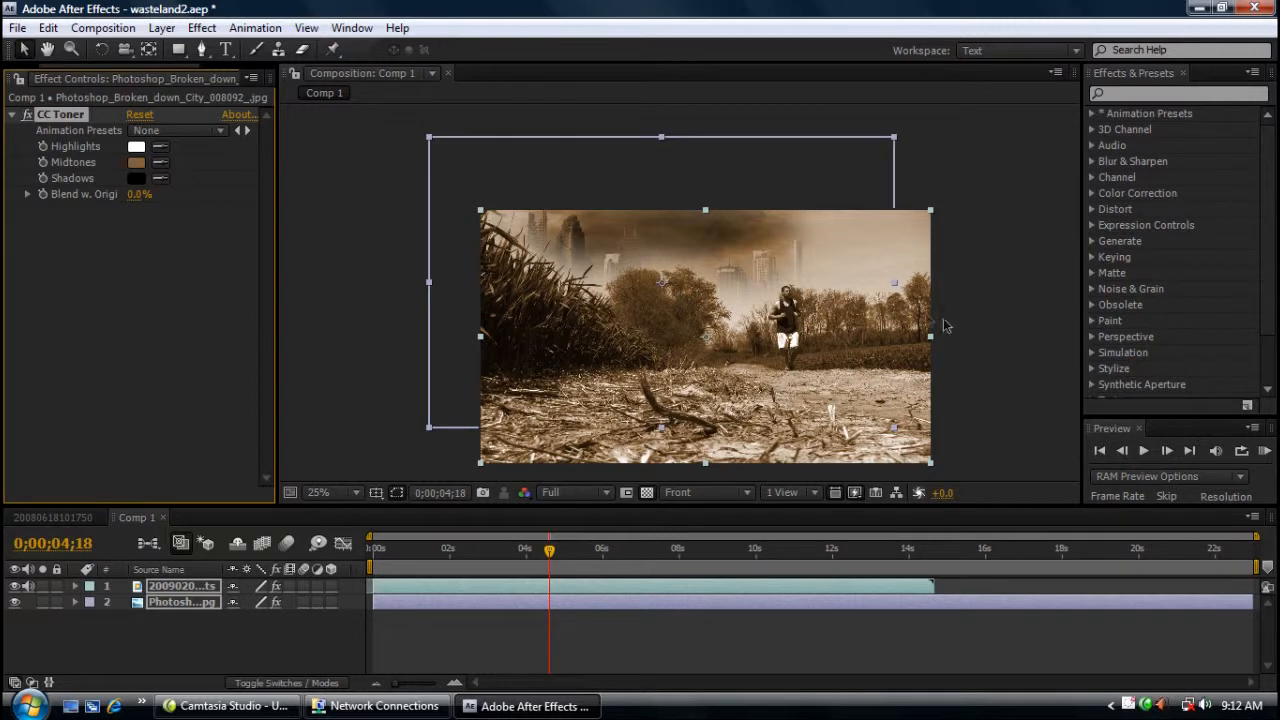
pyautogui.scroll(1, 904, 351)
pyautogui.scroll(-1, 913, 316)
pyautogui.scroll(1, 910, 308)
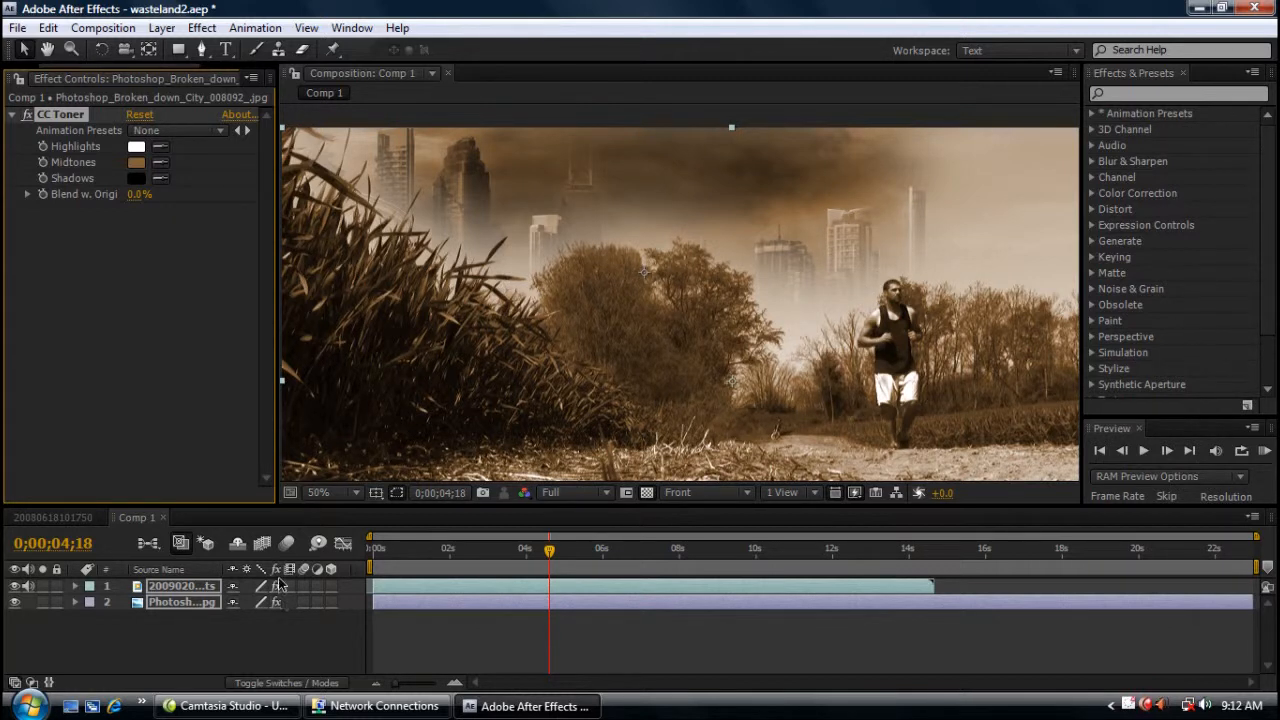
# Step: Expand the runner clip's layer properties and set the Mask Feather of Mask 1 to 184 pixels
pyautogui.click(228, 641)
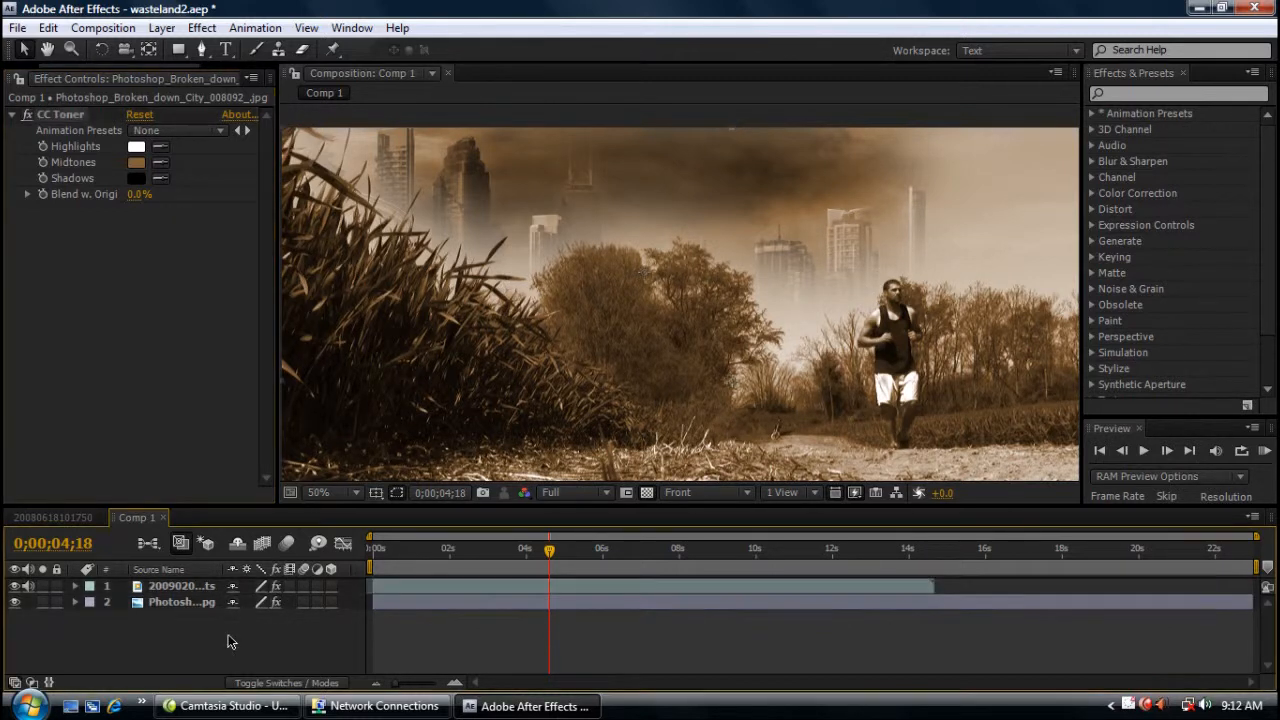
pyautogui.click(75, 587)
pyautogui.moveTo(255, 650); pyautogui.dragTo(322, 648)
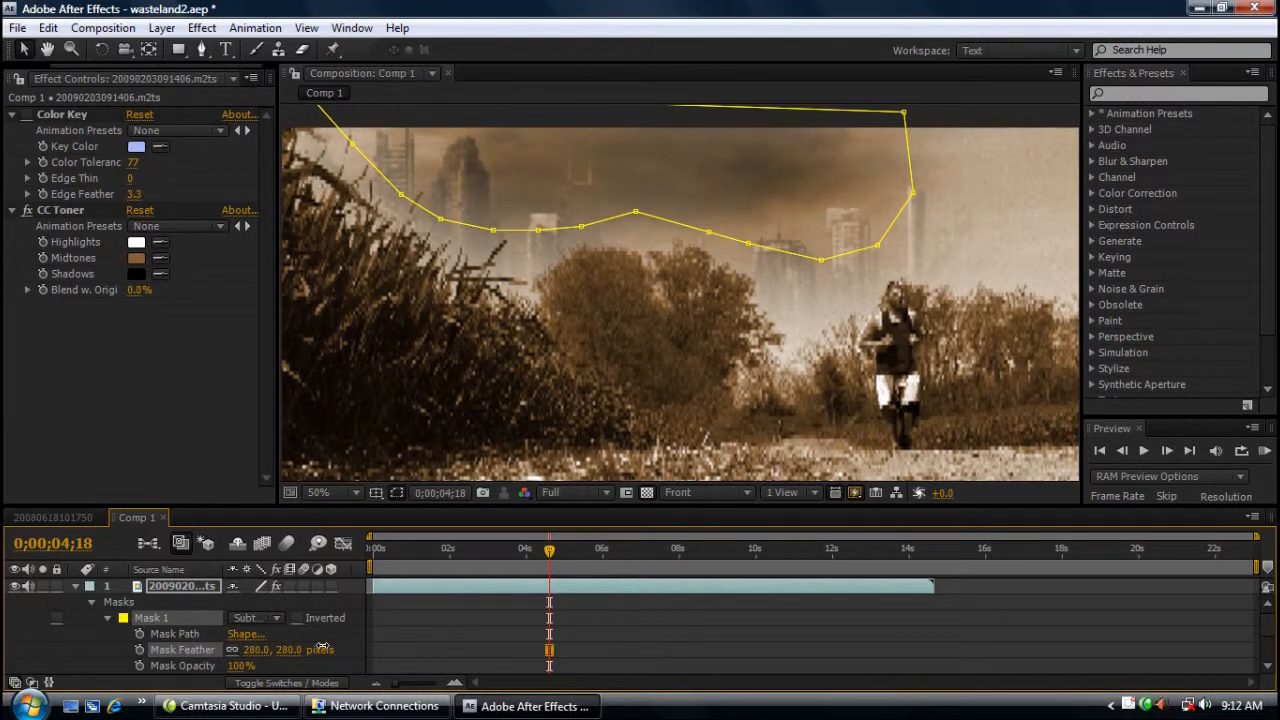
pyautogui.moveTo(300, 649); pyautogui.dragTo(252, 650)
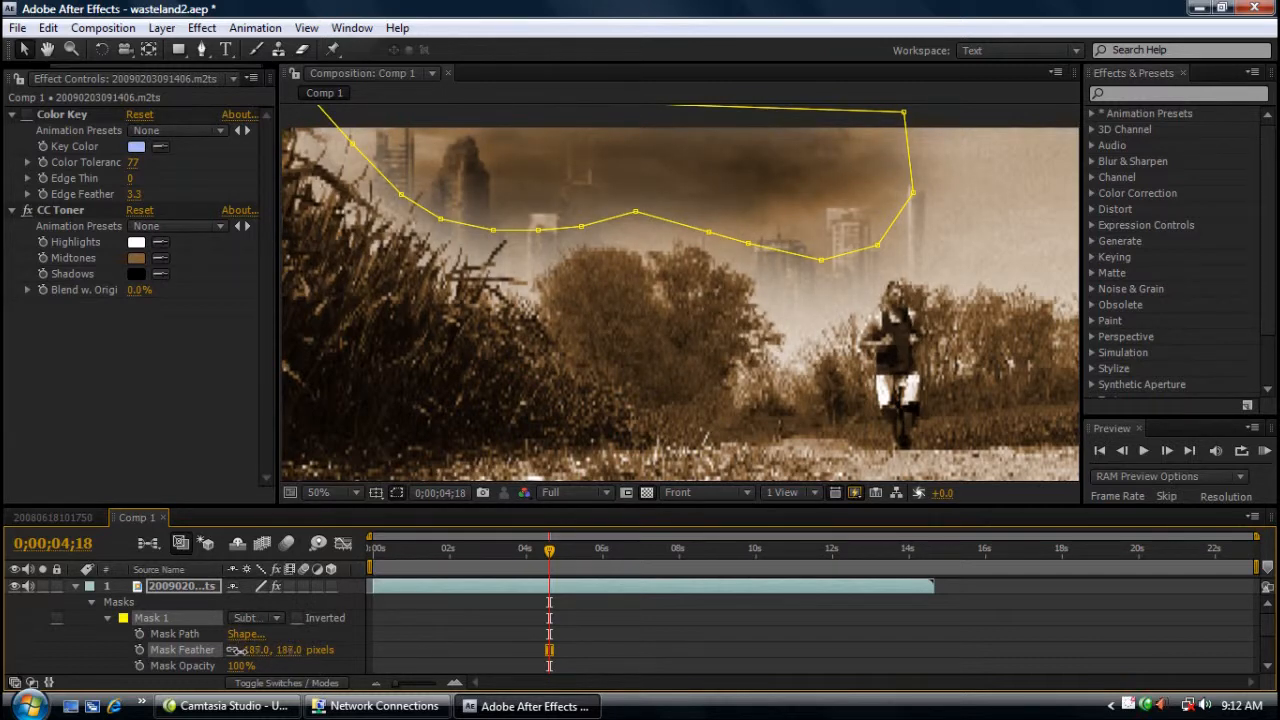
pyautogui.click(466, 380)
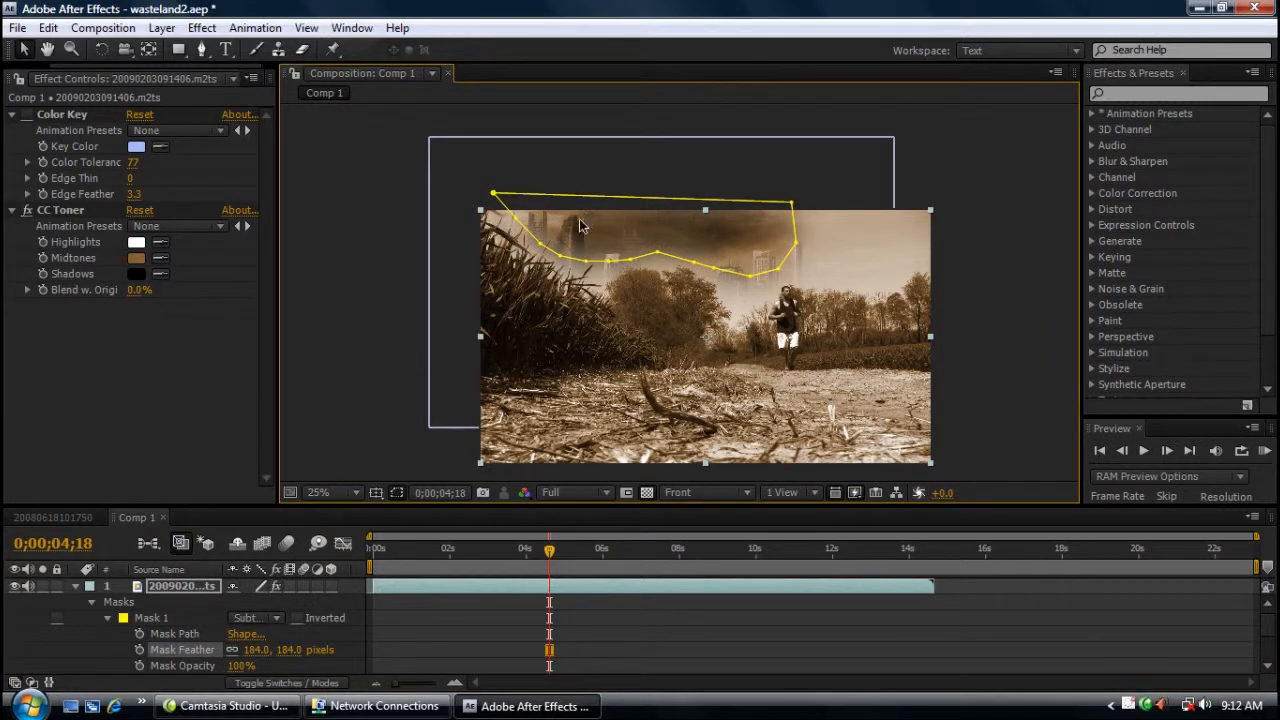
# Step: Shift the whole Mask 1 outline slightly to the right over the city skyline
pyautogui.click(175, 620)
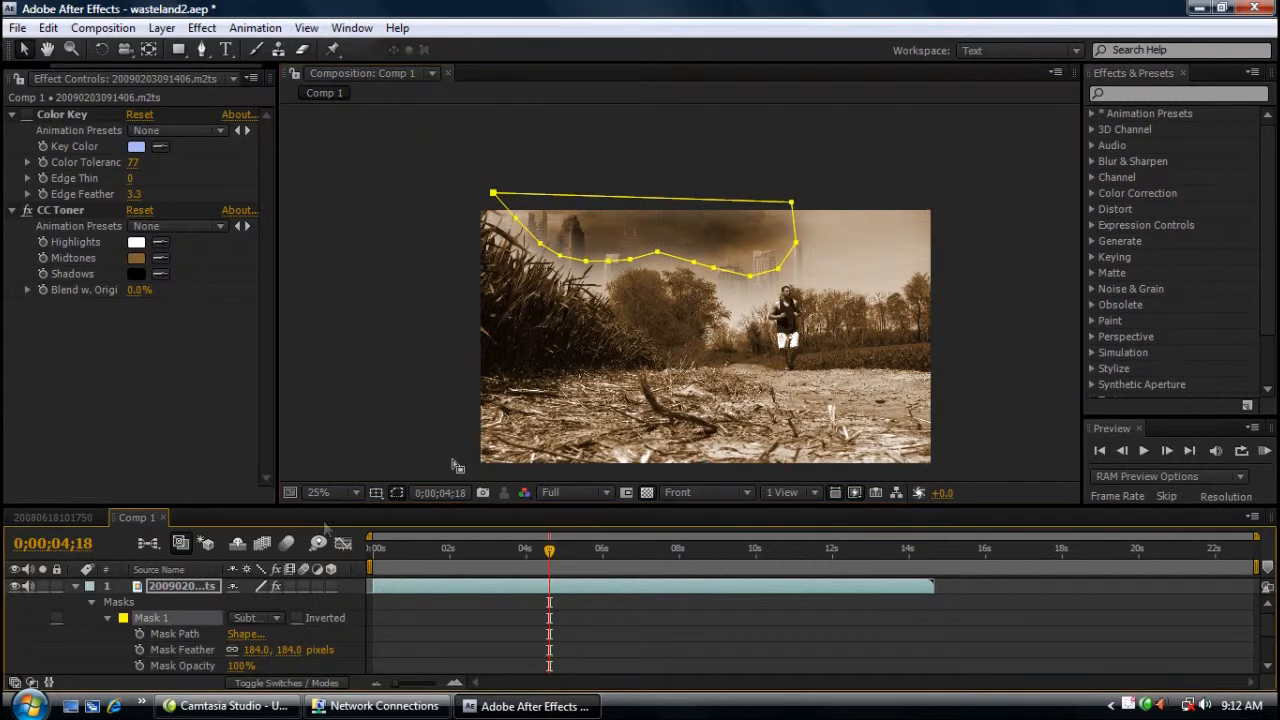
pyautogui.moveTo(505, 200)
pyautogui.mouseDown()
pyautogui.moveTo(603, 196)
pyautogui.moveTo(495, 190)
pyautogui.moveTo(507, 191)
pyautogui.moveTo(497, 206)
pyautogui.moveTo(497, 194)
pyautogui.mouseUp()
pyautogui.click(513, 258)
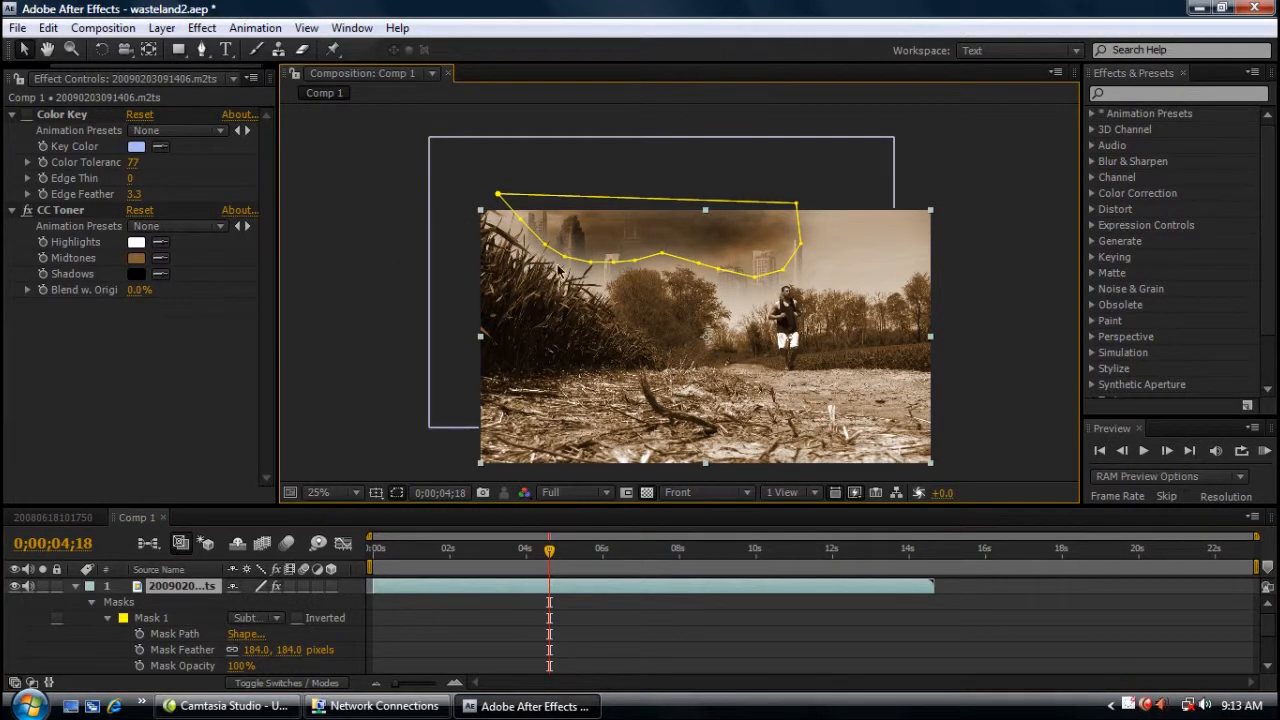
# Step: Pull the sky mask's lower points down toward the treetops and, at 0;00;02;17, lower the point beneath the tall building above the runner
pyautogui.press('.')
pyautogui.moveTo(446, 225); pyautogui.dragTo(548, 247)
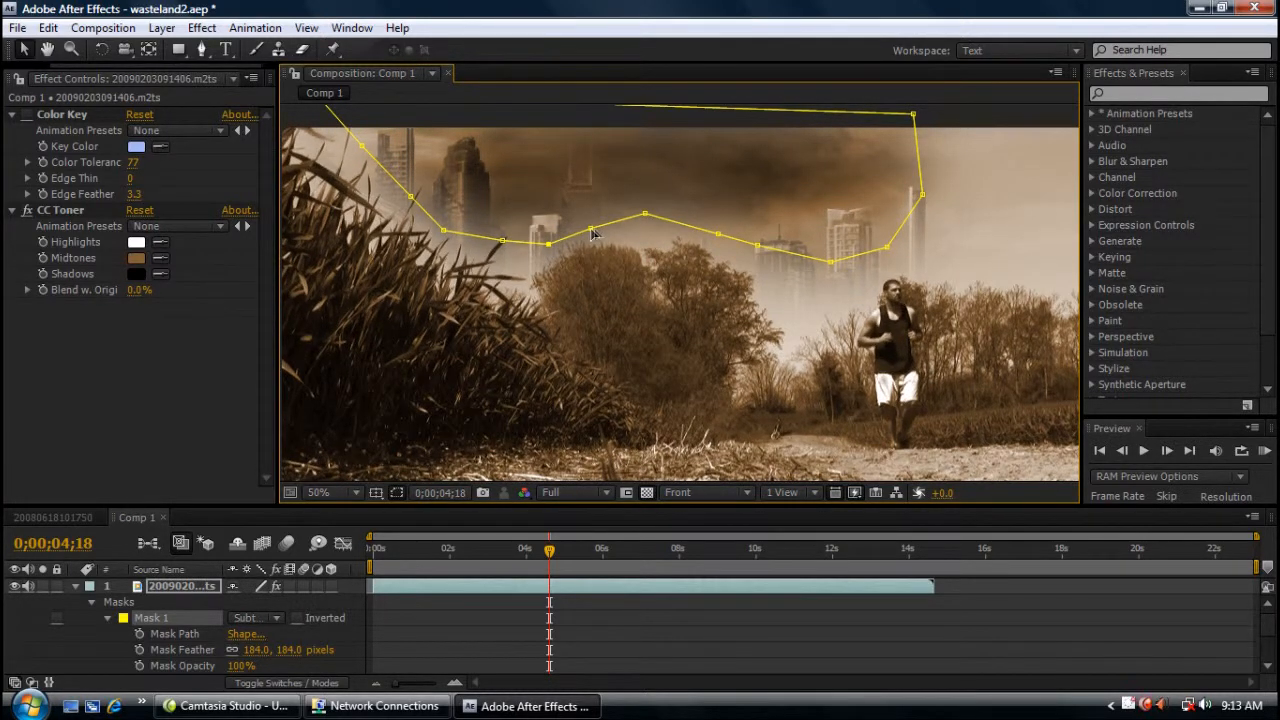
pyautogui.moveTo(589, 232); pyautogui.dragTo(593, 238)
pyautogui.moveTo(645, 215); pyautogui.dragTo(754, 262)
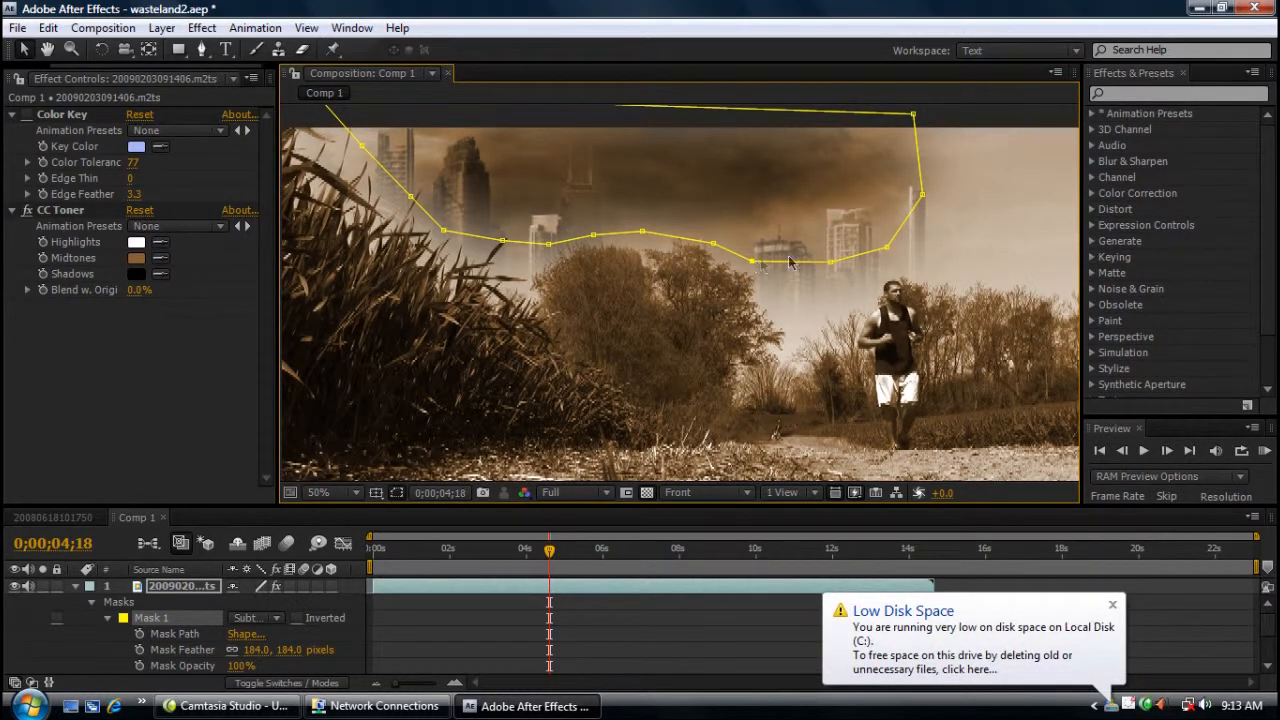
pyautogui.click(471, 549)
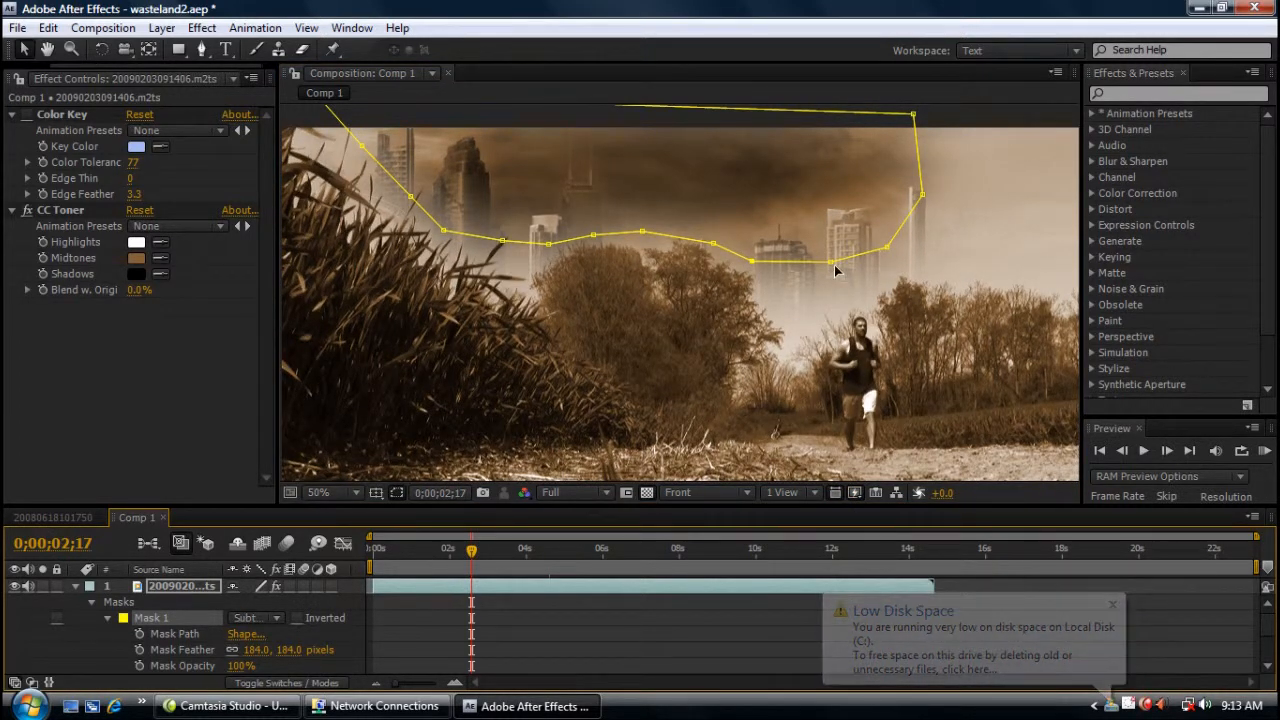
pyautogui.moveTo(832, 264); pyautogui.dragTo(832, 285)
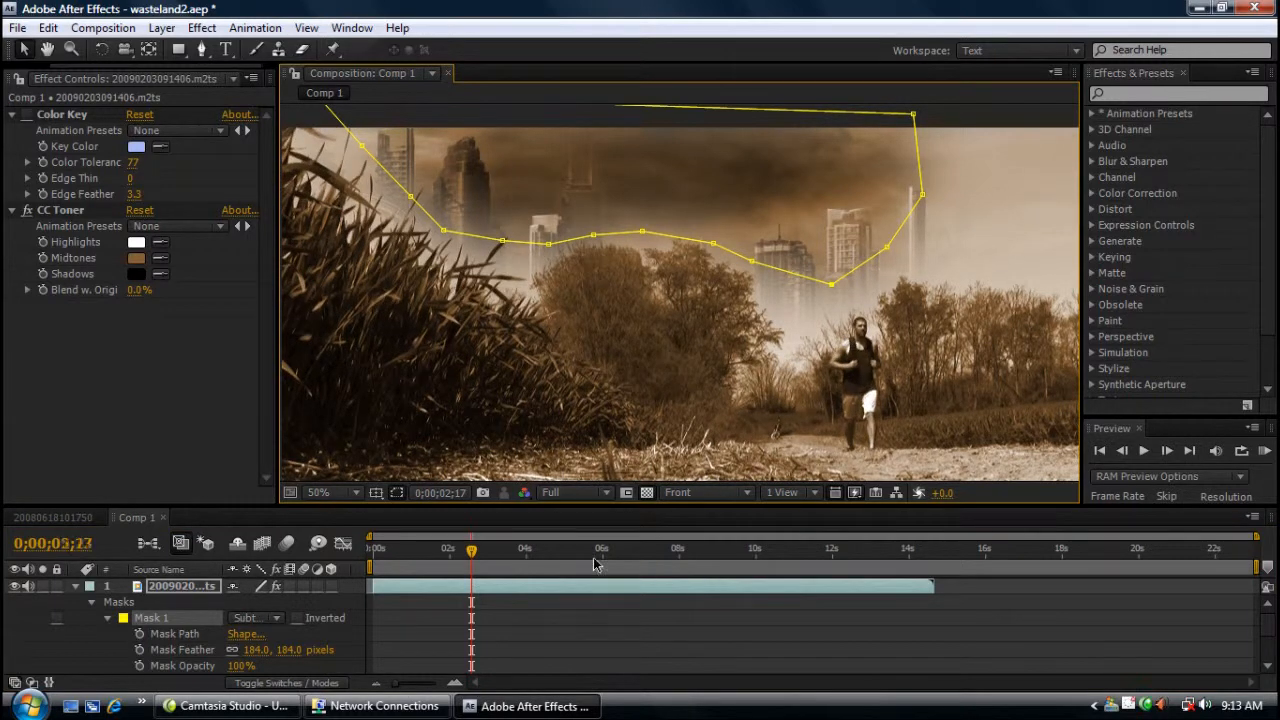
# Step: At 0;00;04;25, extend the sky mask's right-edge point outward past the rightmost tower
pyautogui.click(594, 560)
pyautogui.moveTo(594, 551); pyautogui.dragTo(557, 557)
pyautogui.press('.')
pyautogui.press(',')
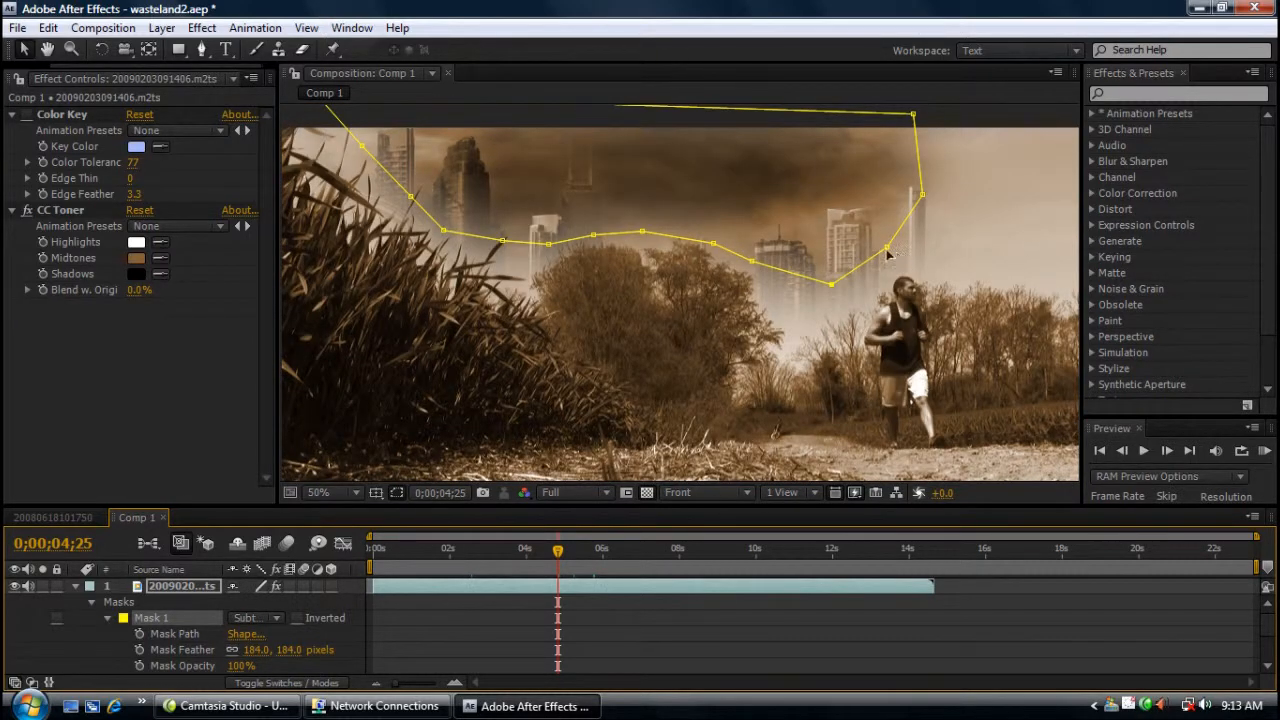
pyautogui.moveTo(923, 194); pyautogui.dragTo(963, 166)
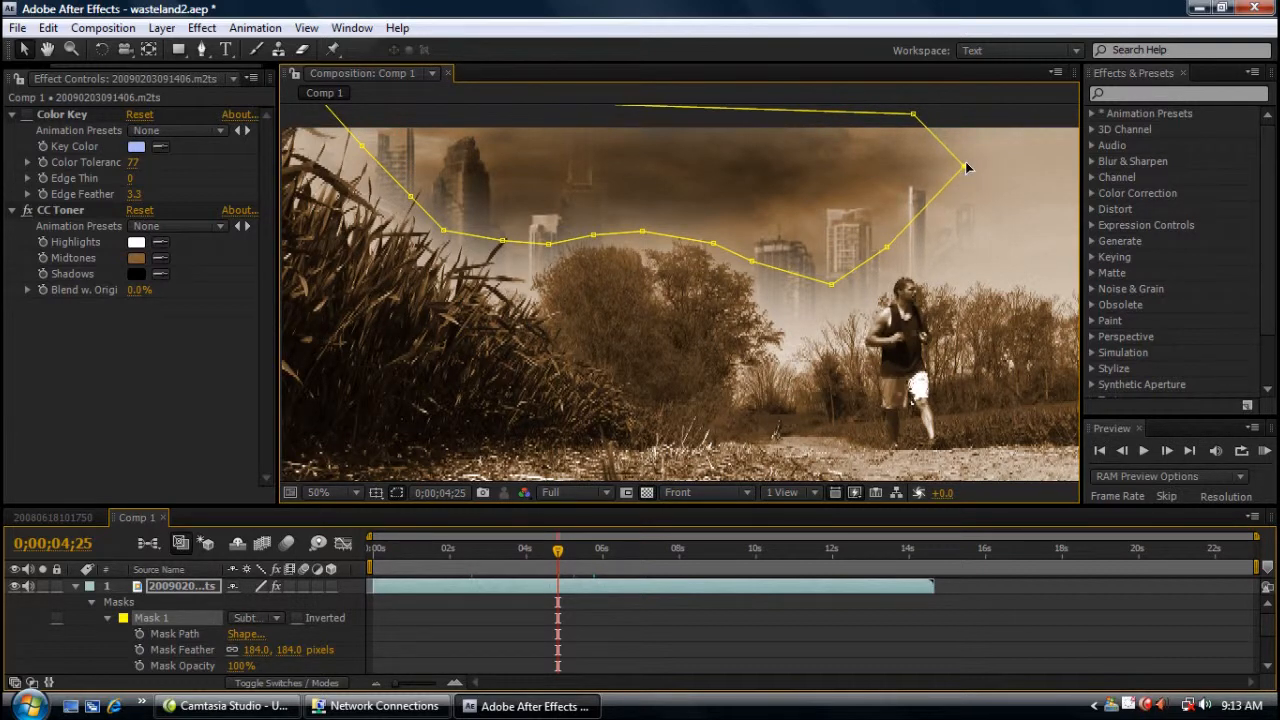
# Step: At 0;00;07;08, move the sky mask's right-edge point back inward, clear of the runner's head, and deselect the clip to review the composite
pyautogui.click(652, 556)
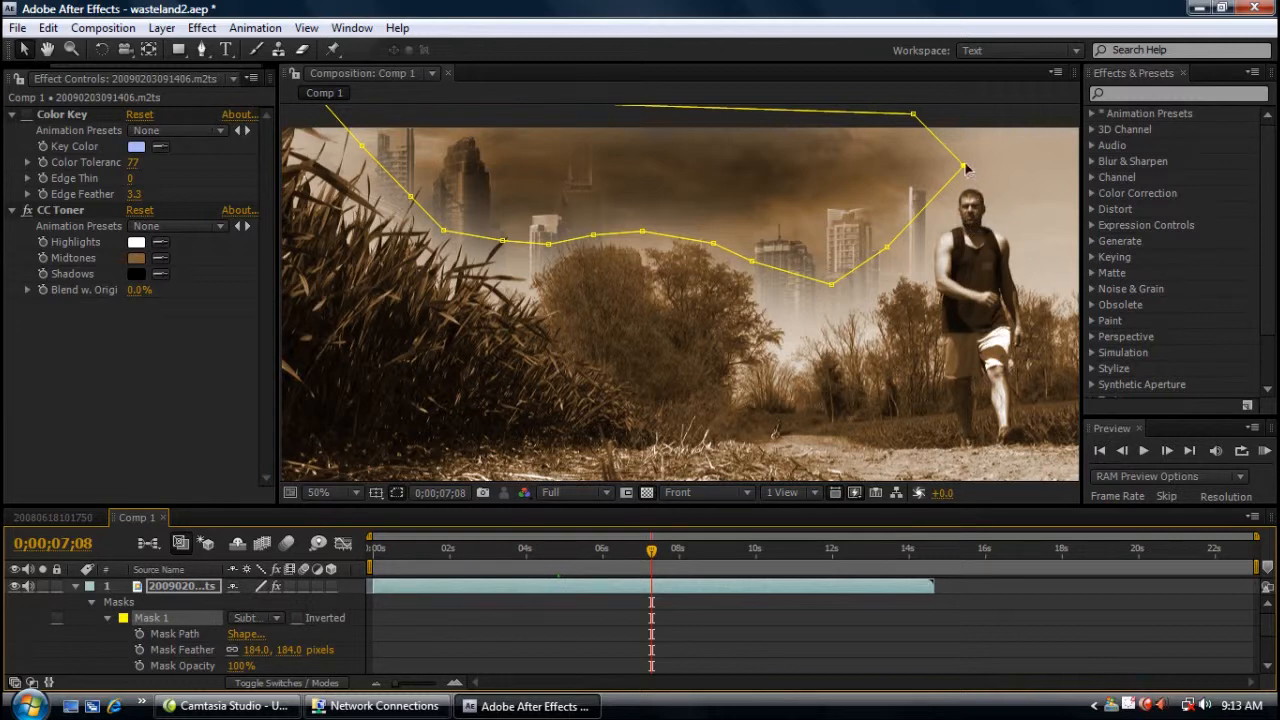
pyautogui.moveTo(964, 168); pyautogui.dragTo(914, 160)
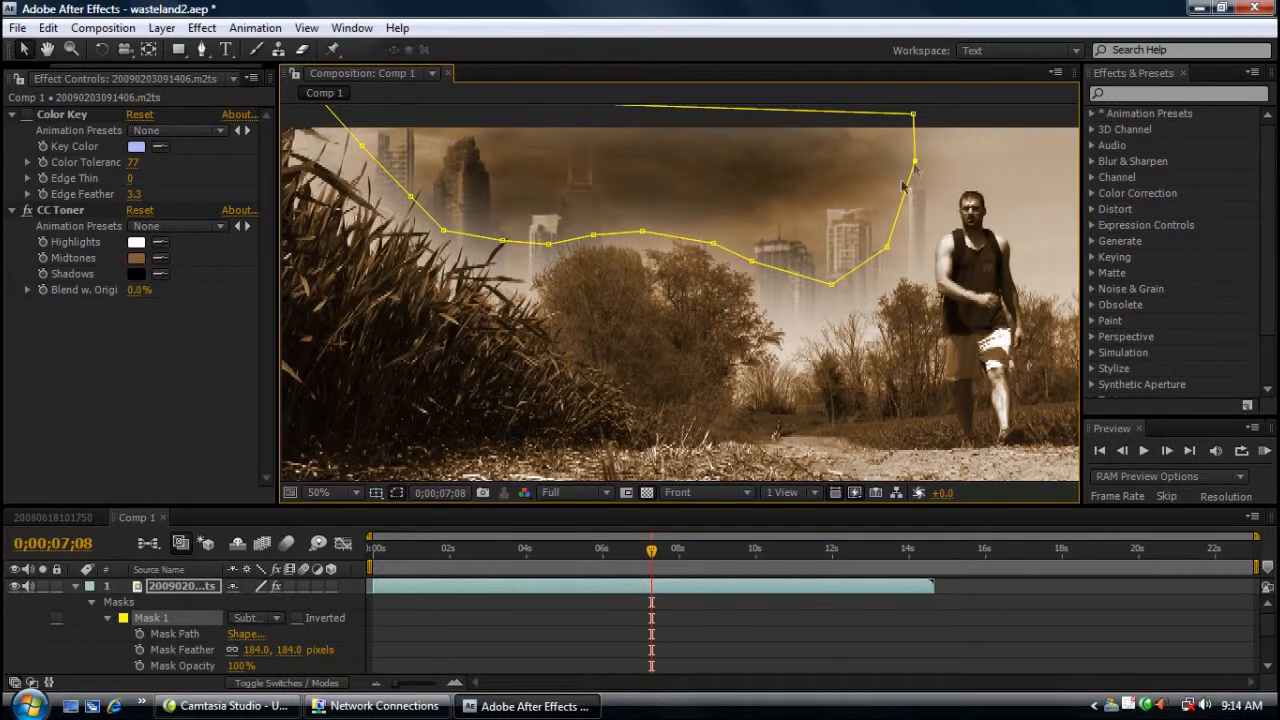
pyautogui.scroll(-2, 766, 387)
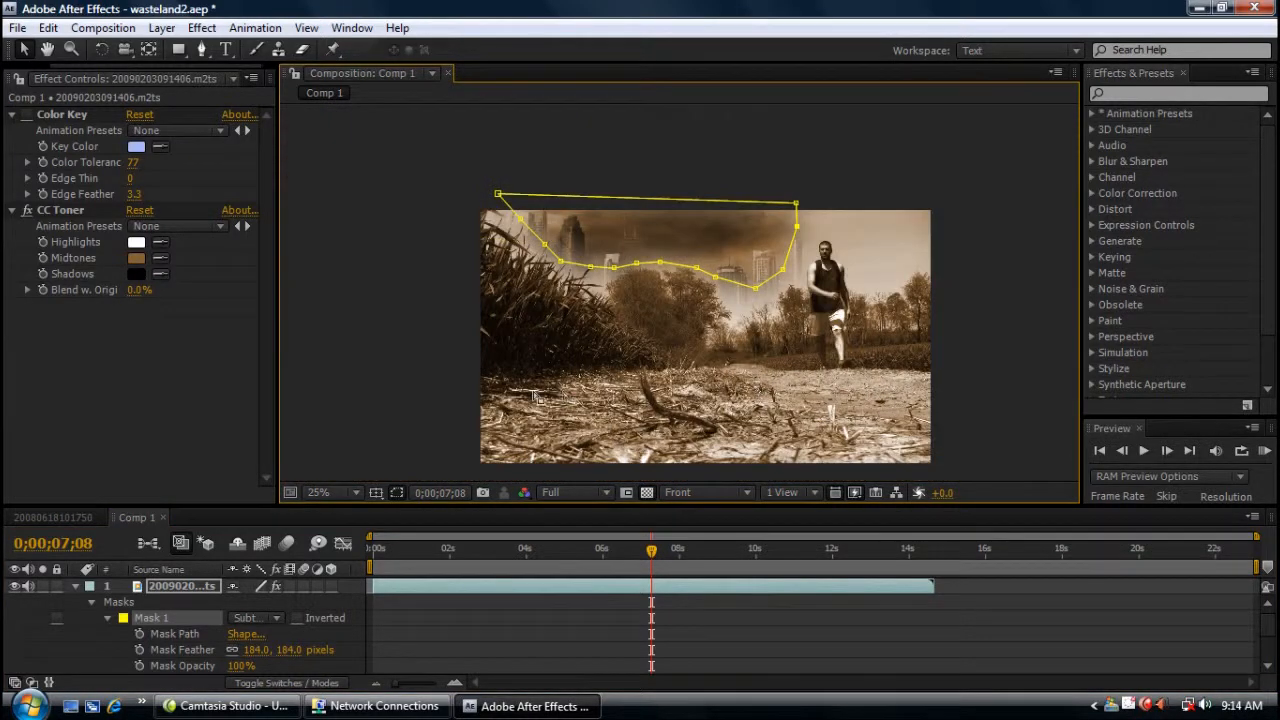
pyautogui.click(453, 385)
pyautogui.click(396, 398)
pyautogui.scroll(2, 654, 392)
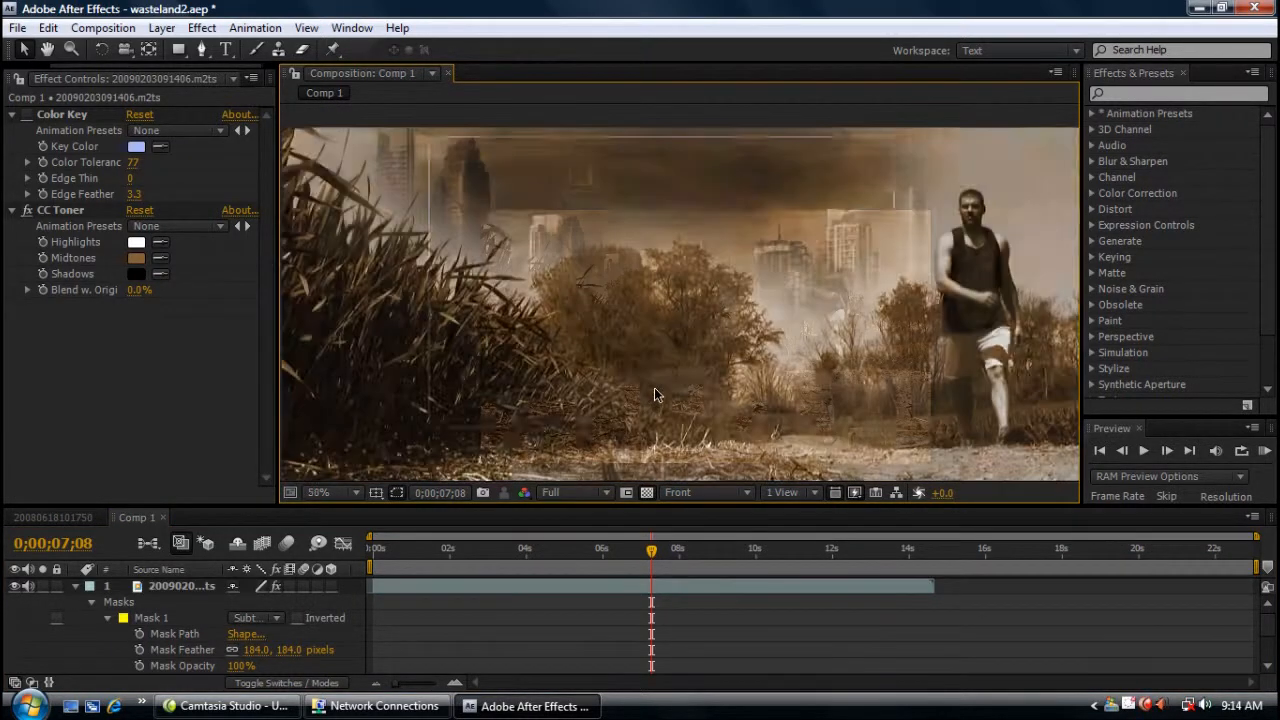
pyautogui.scroll(-2, 654, 392)
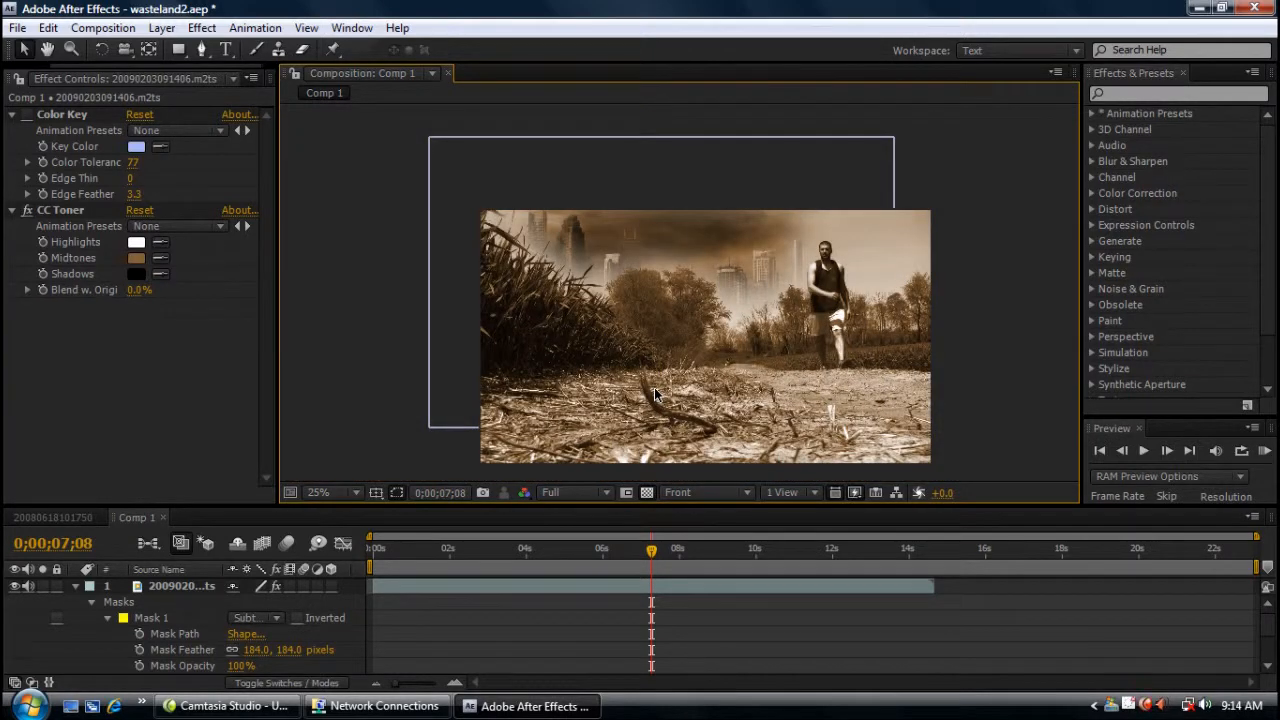
pyautogui.scroll(1, 656, 394)
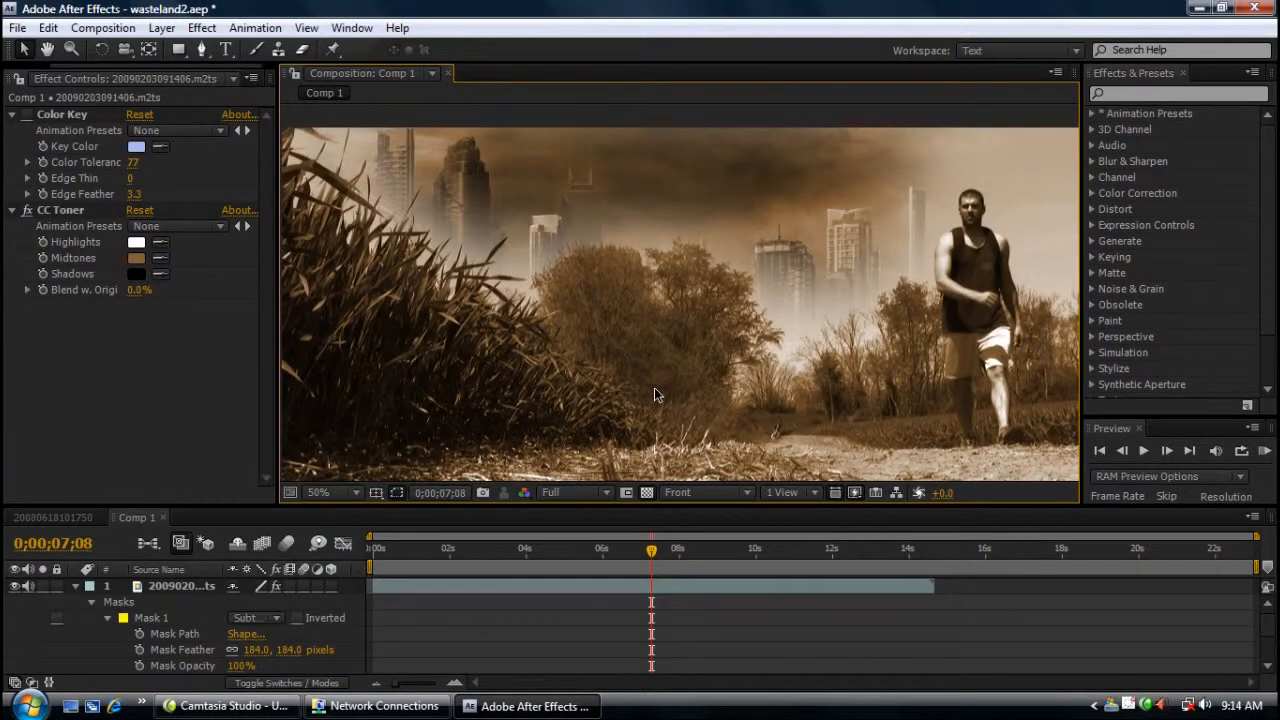